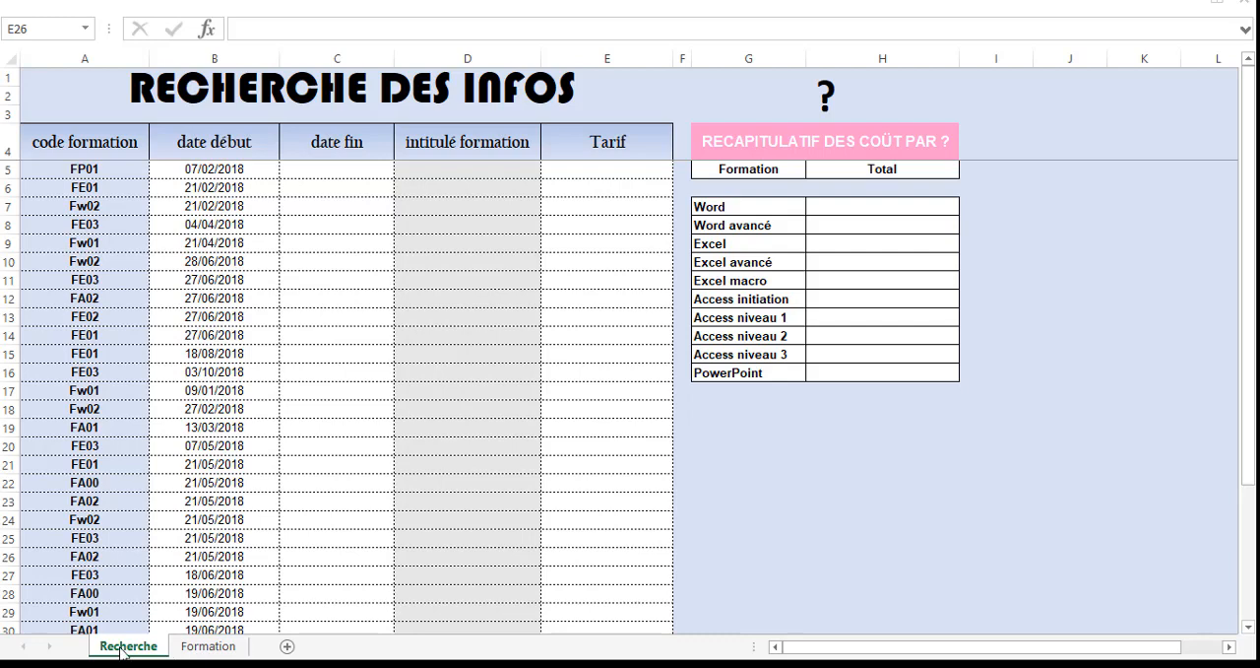
Examine the titles, codes, durations and prices on the Formation sheet alongside the date fin column of the Recherche sheet.
click(208, 647)
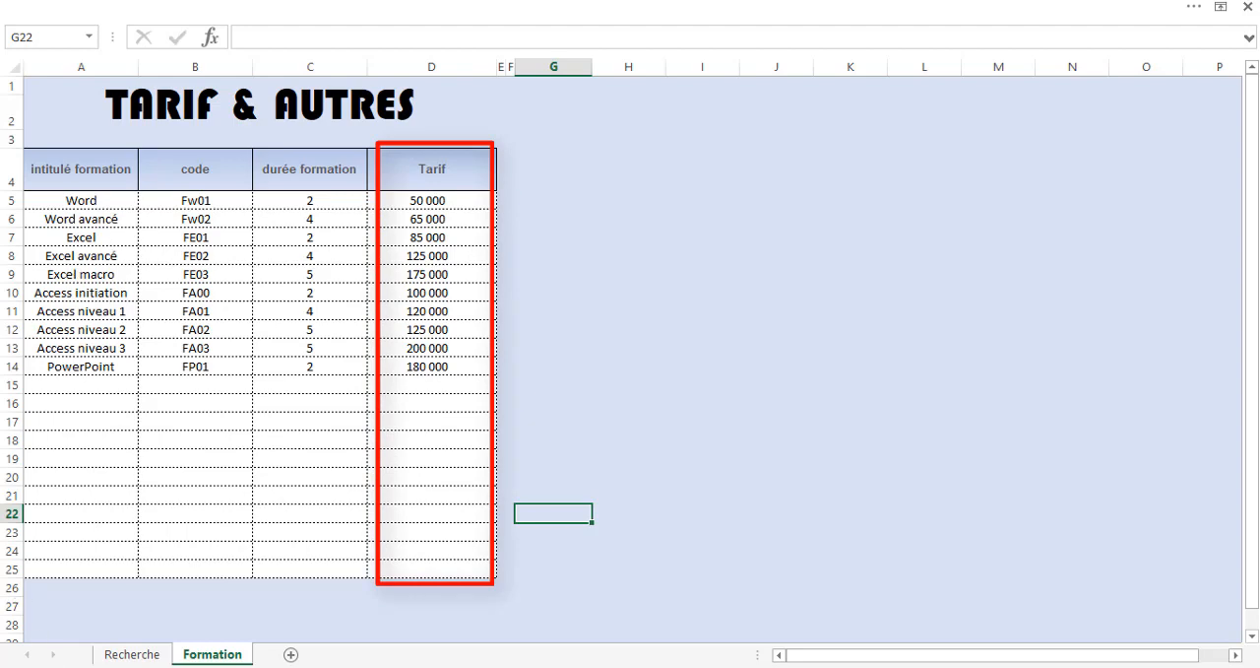
click(111, 653)
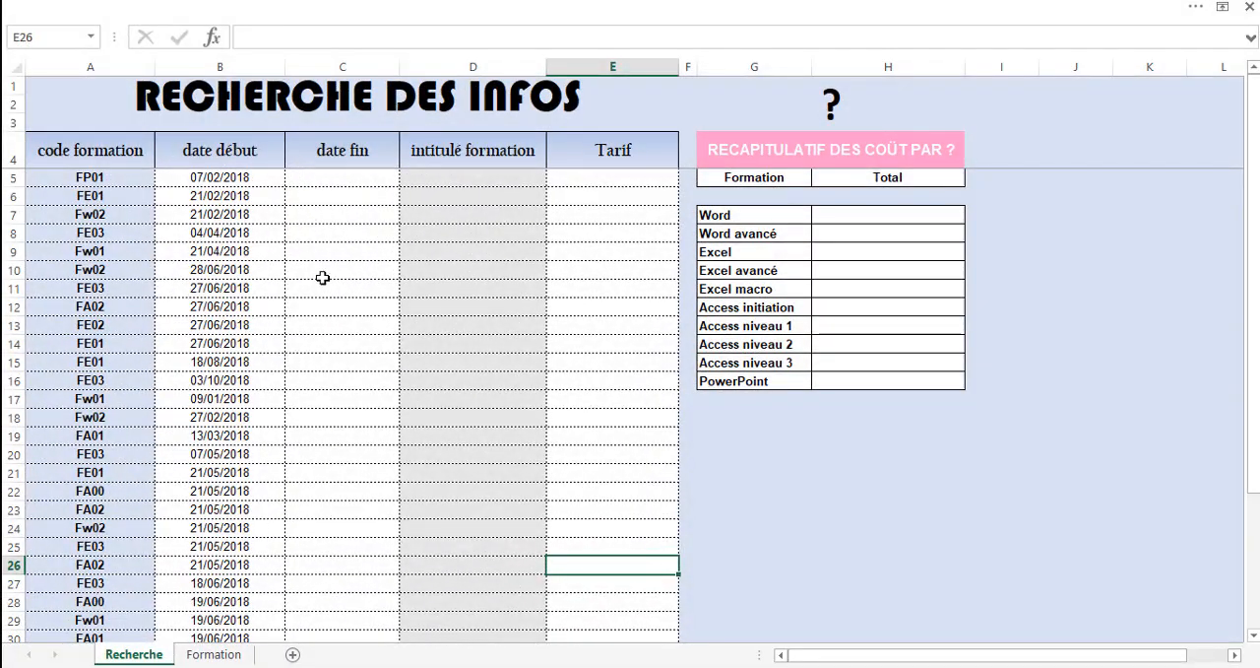
click(328, 181)
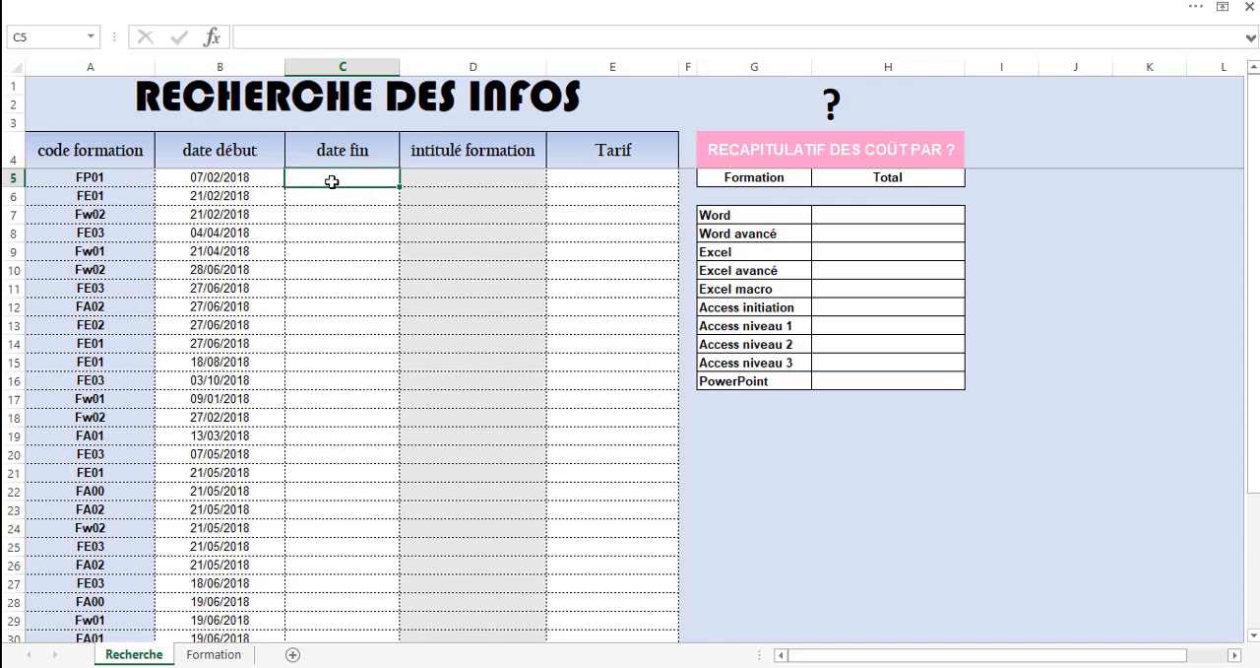
click(219, 655)
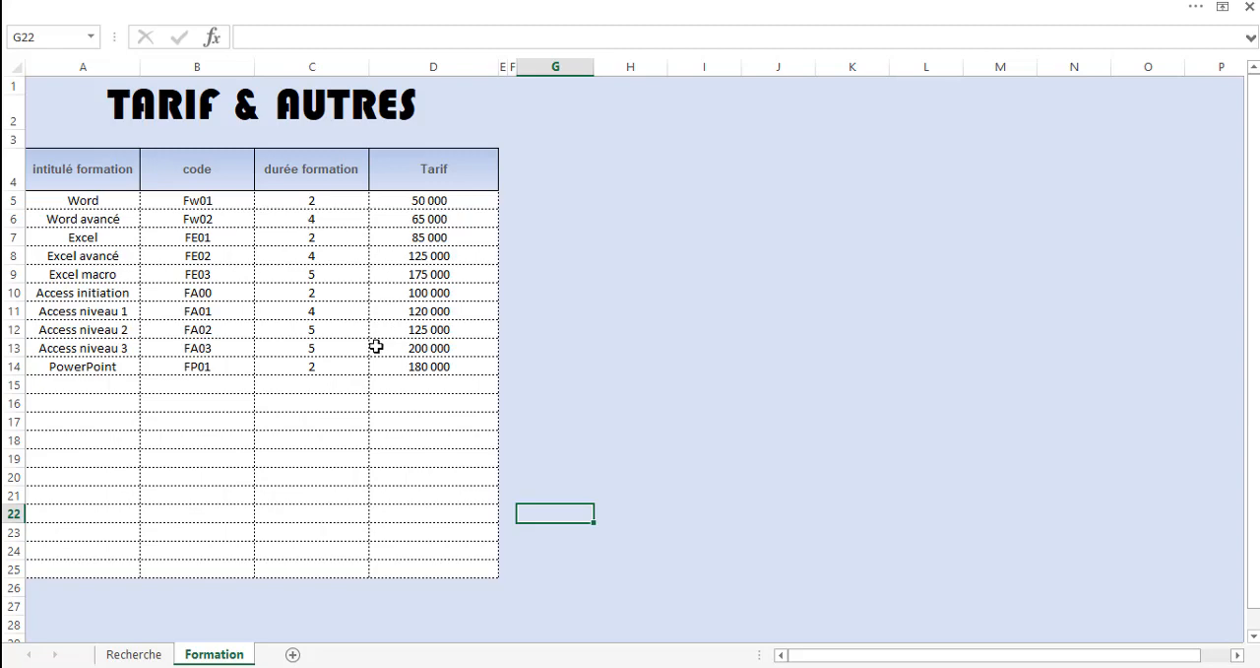
click(128, 656)
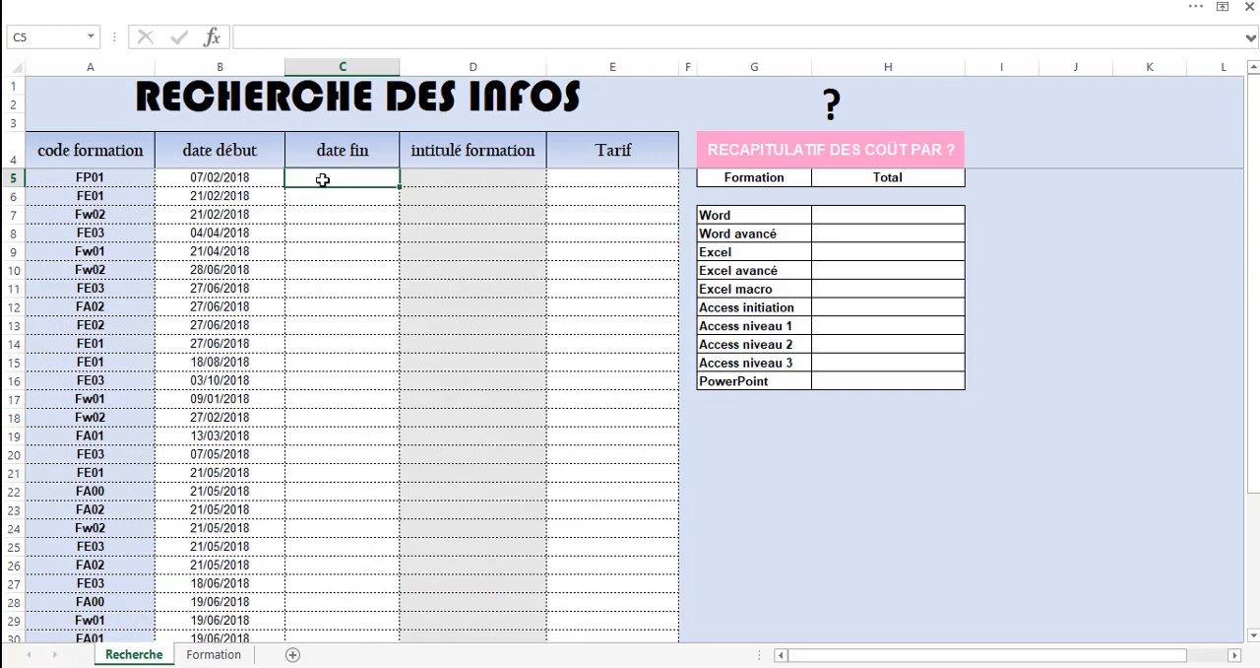
text(=)
click(264, 176)
text(+)
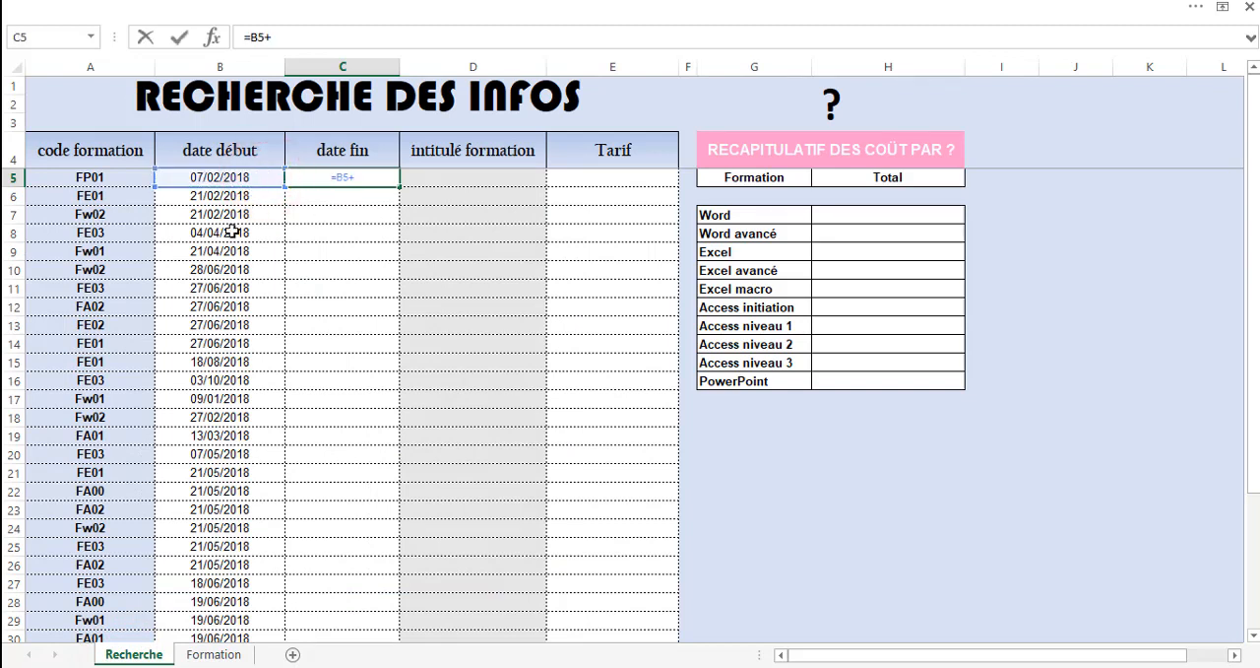
click(206, 655)
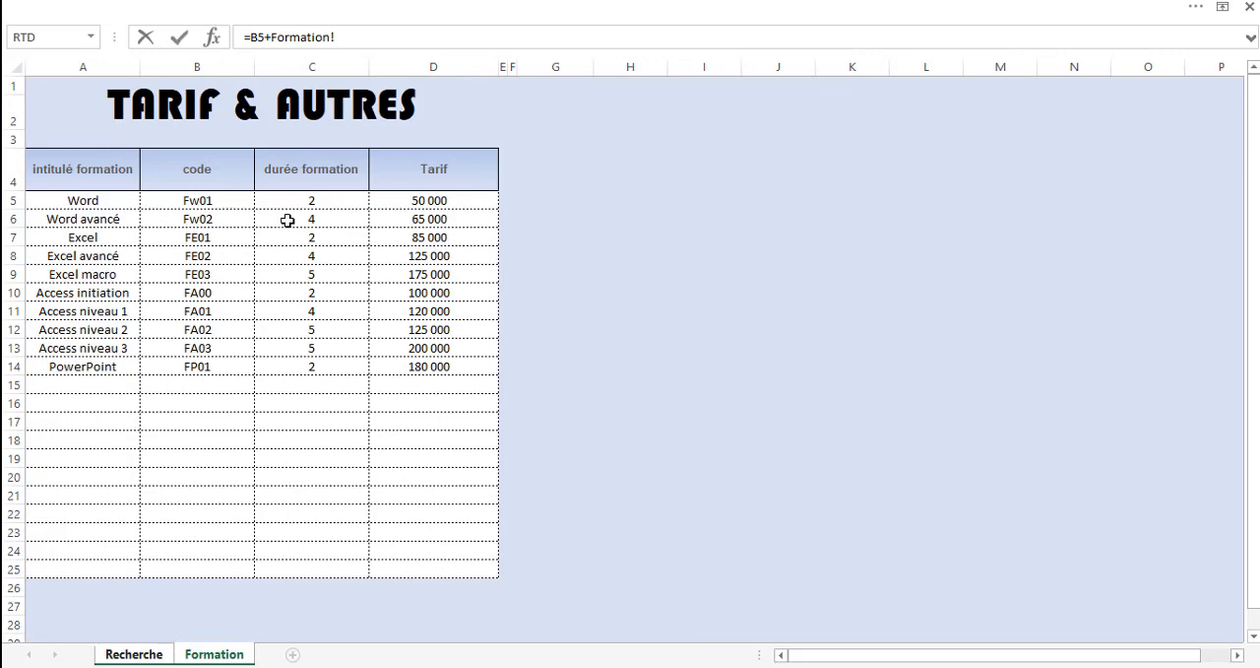
key(Escape)
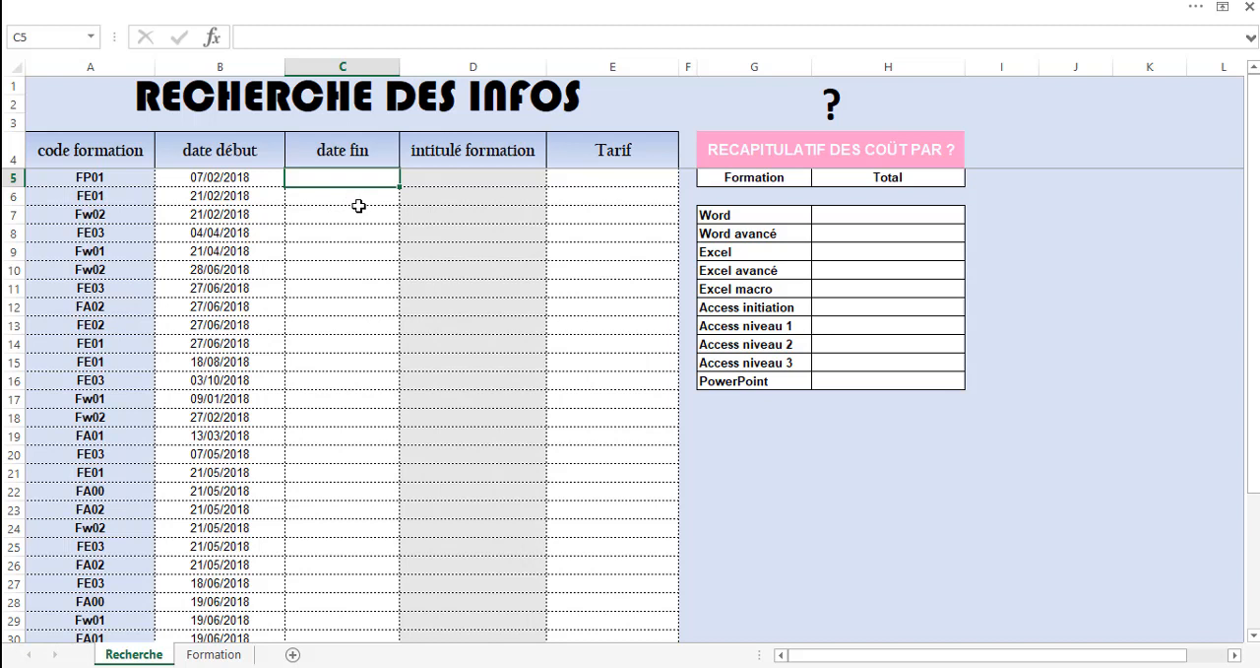
Start a RECHERCHEV formula in cell C5 of the date fin column, with the training code in A5 as lookup value.
text(=recher)
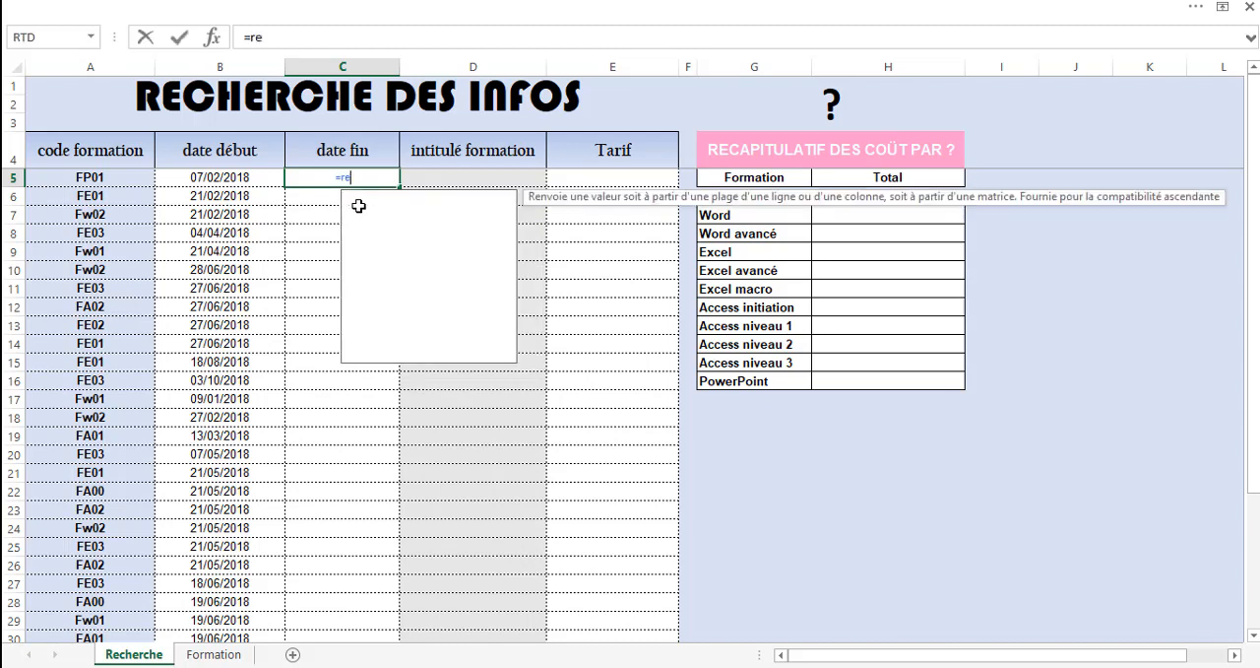
key(Down)
key(Down)
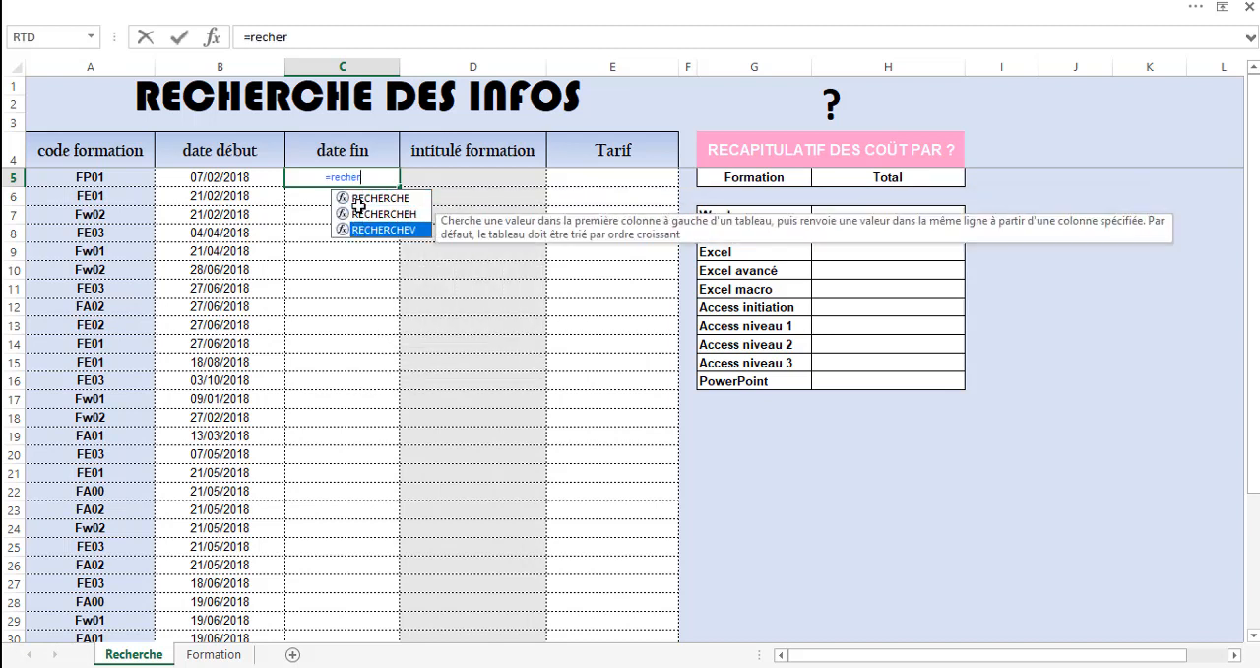
key(Tab)
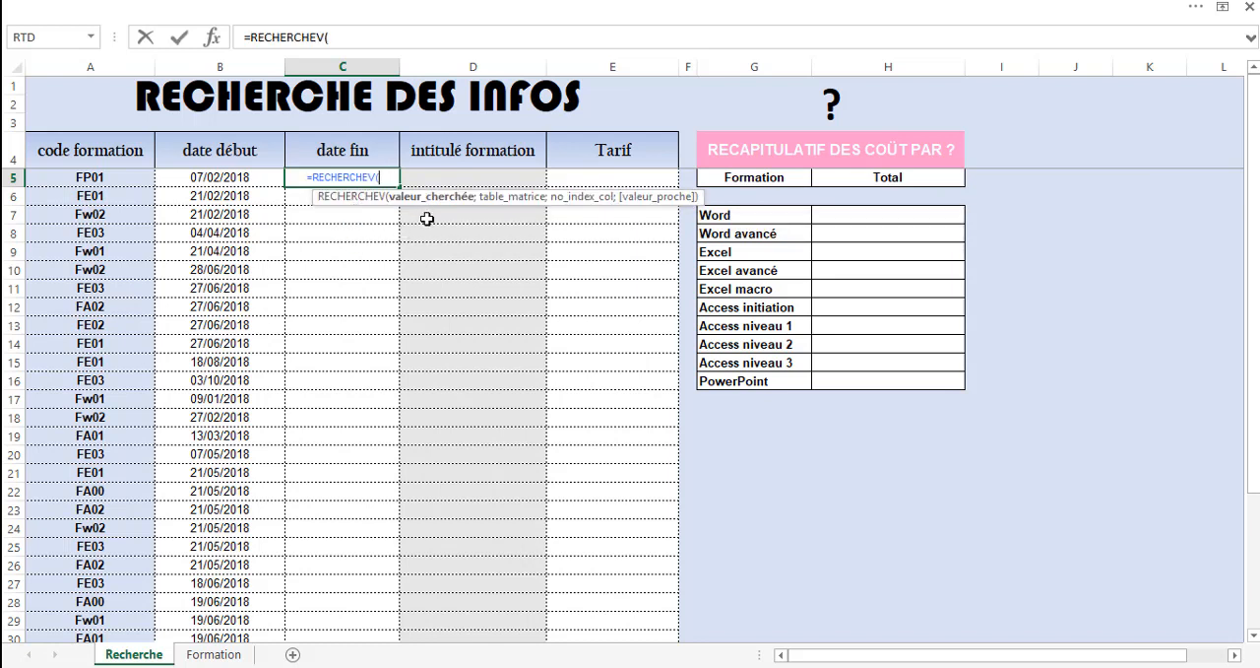
click(86, 178)
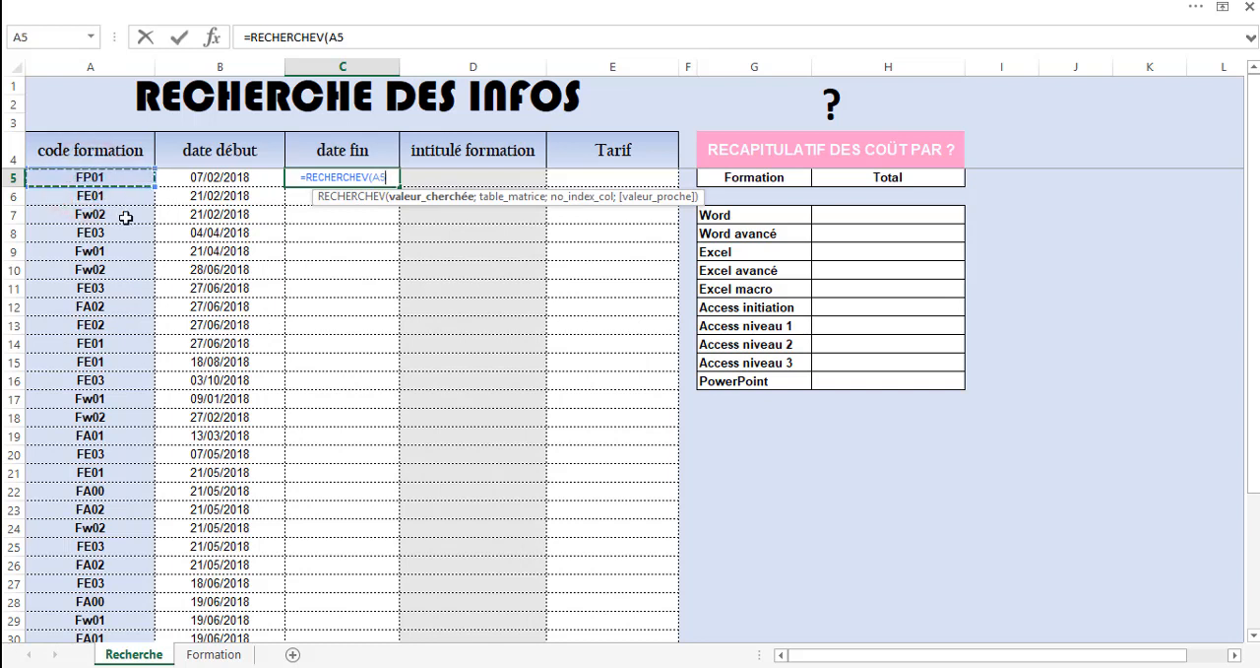
text(;)
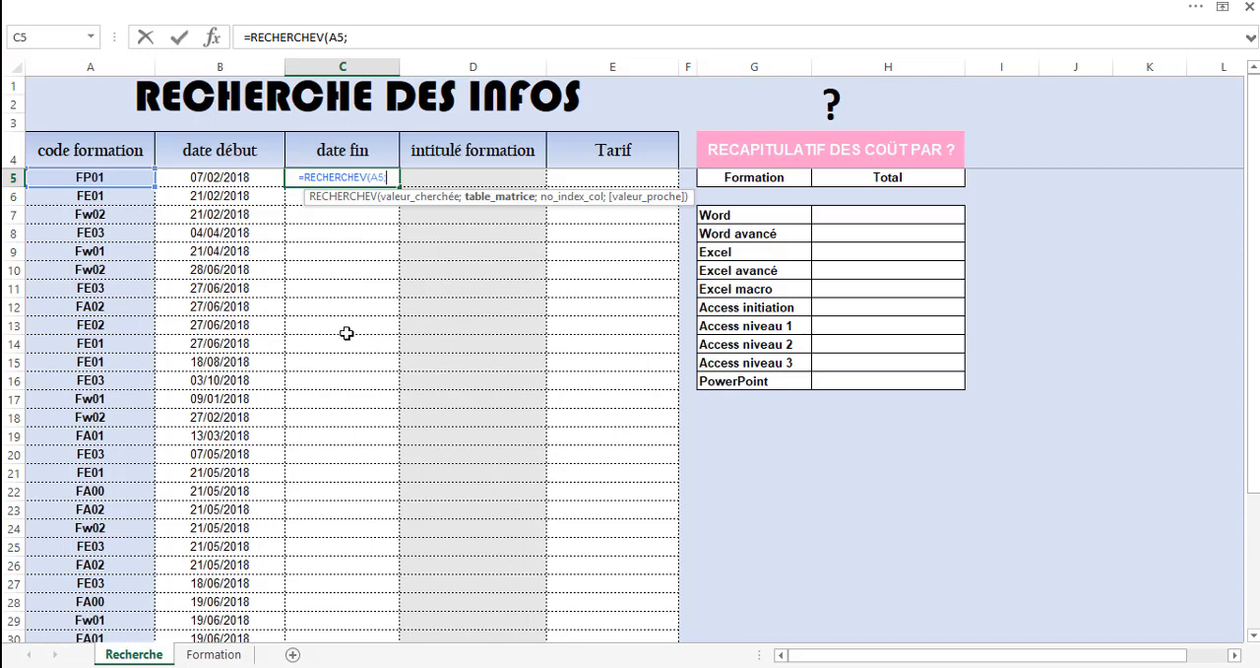
Set the lookup table of the formula to the absolute range $B$5:$C$25 on the Formation sheet.
click(214, 655)
click(217, 655)
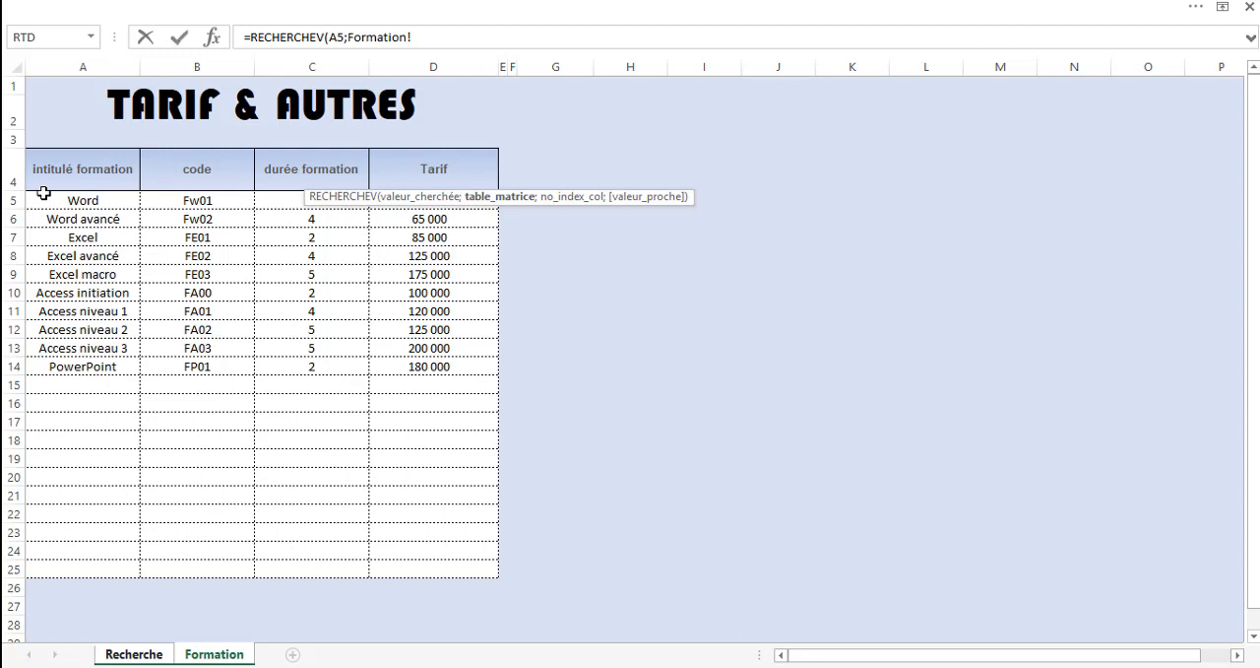
drag(43, 193, 423, 574)
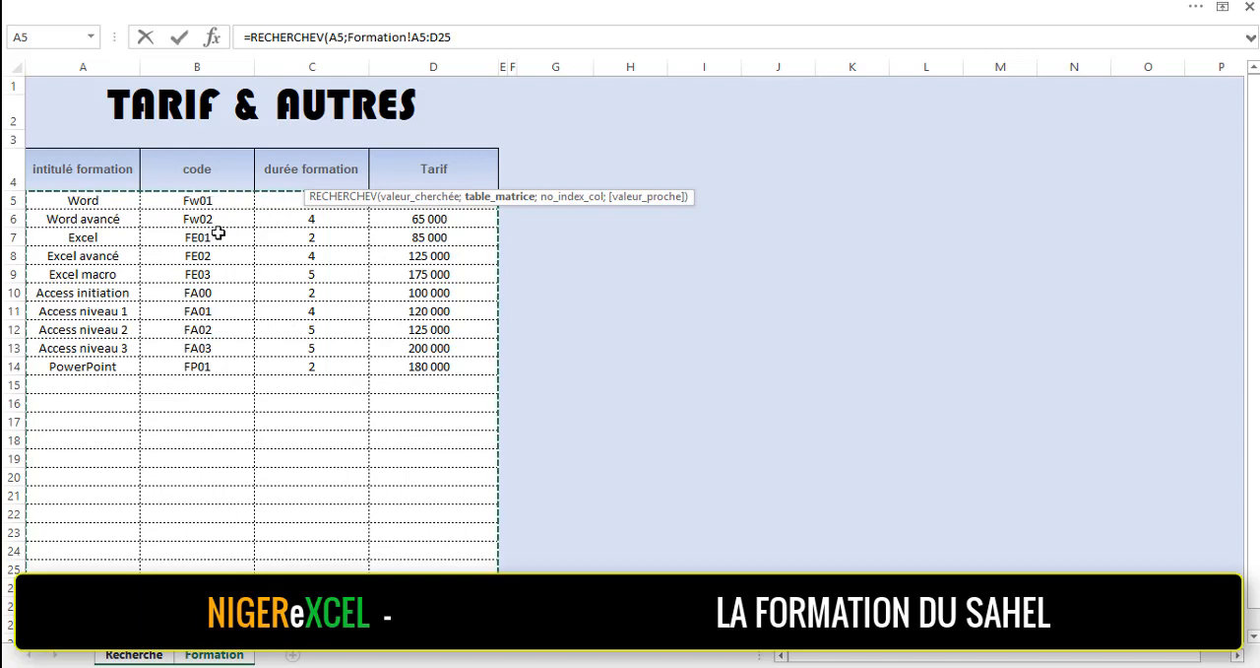
click(197, 201)
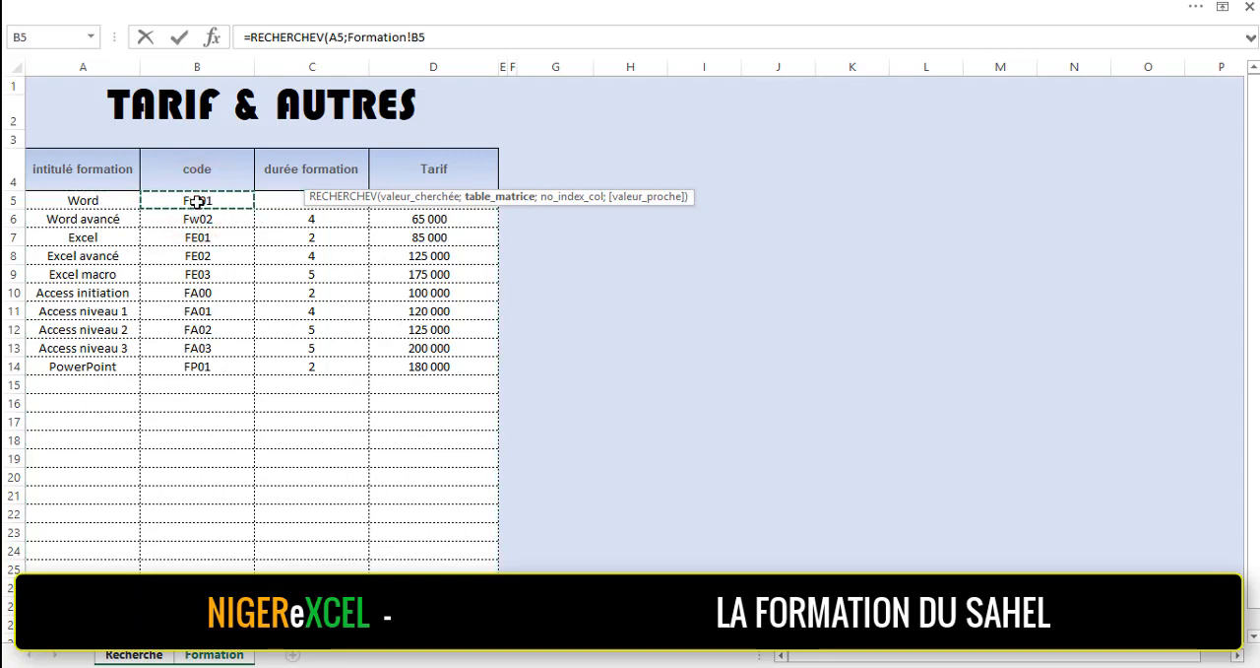
drag(198, 207, 198, 211)
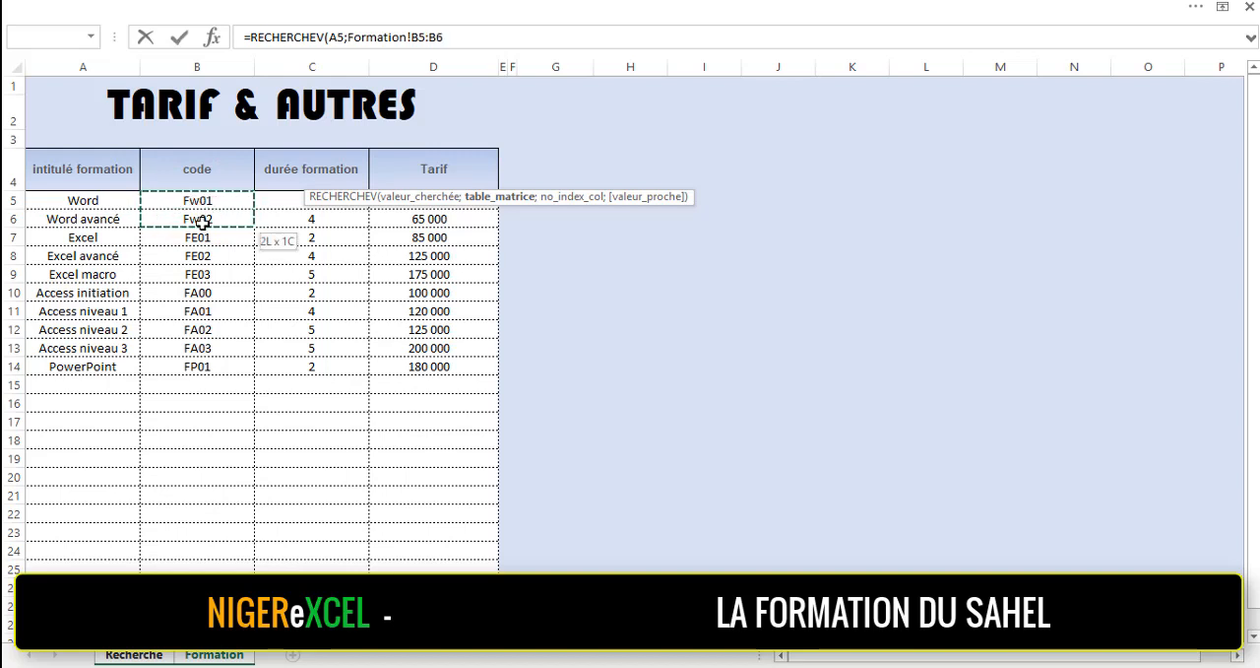
drag(202, 222, 419, 576)
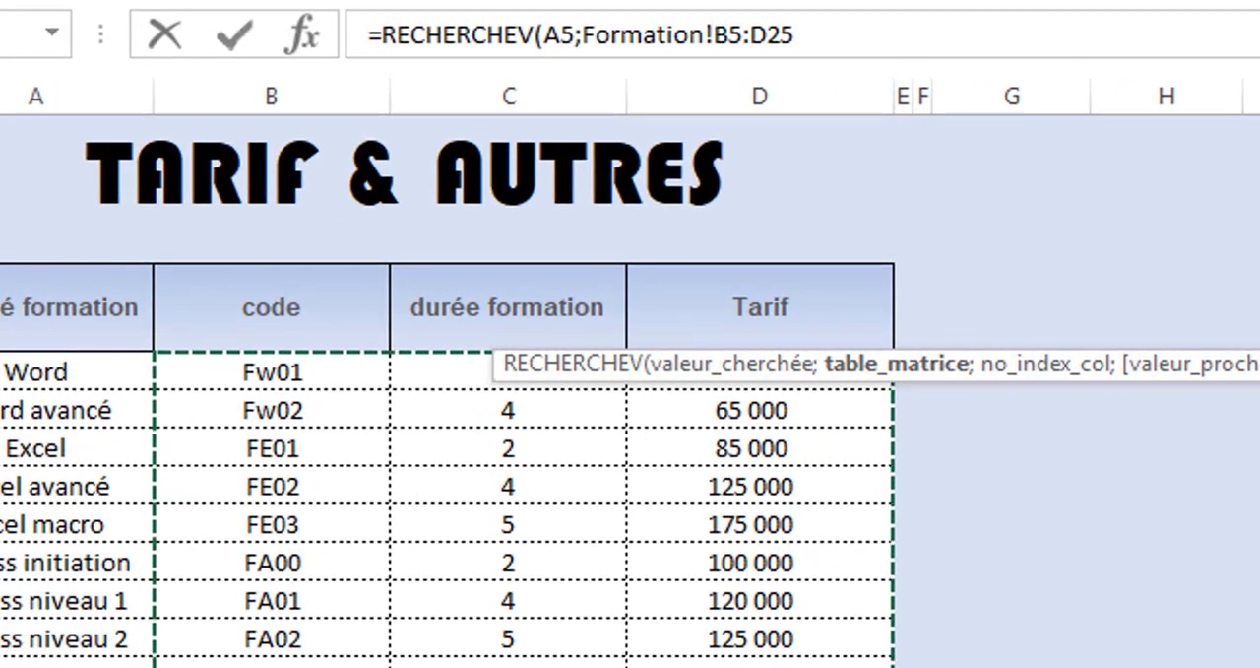
drag(419, 576, 355, 576)
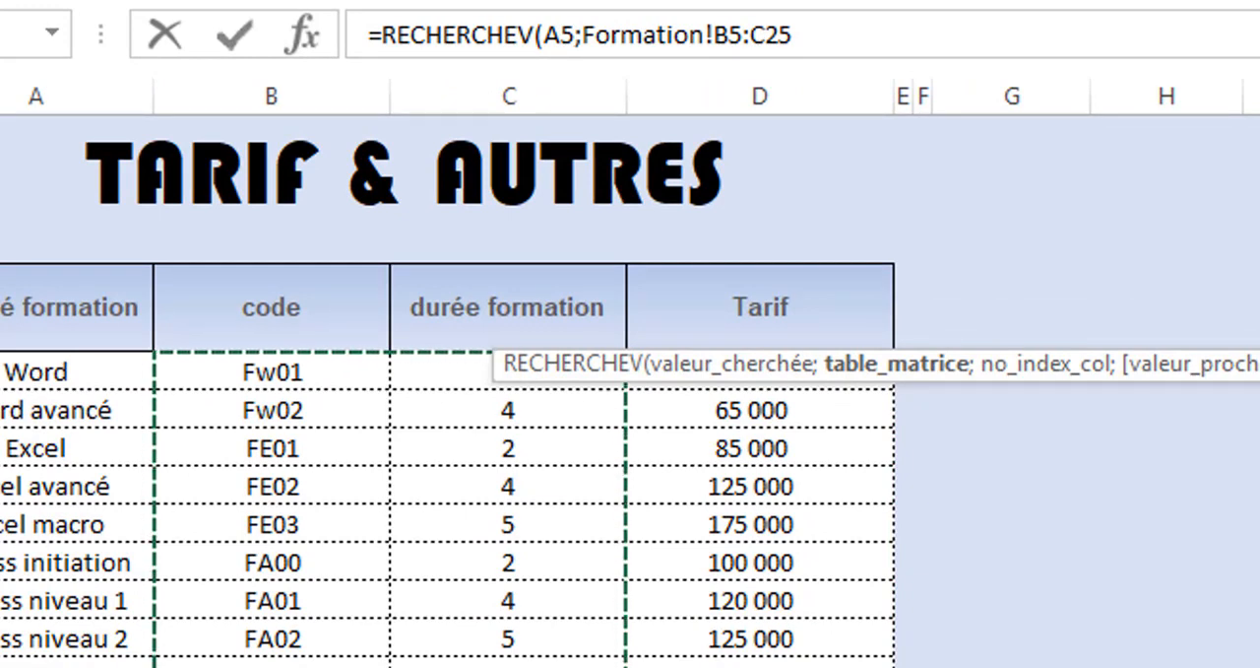
key(F4)
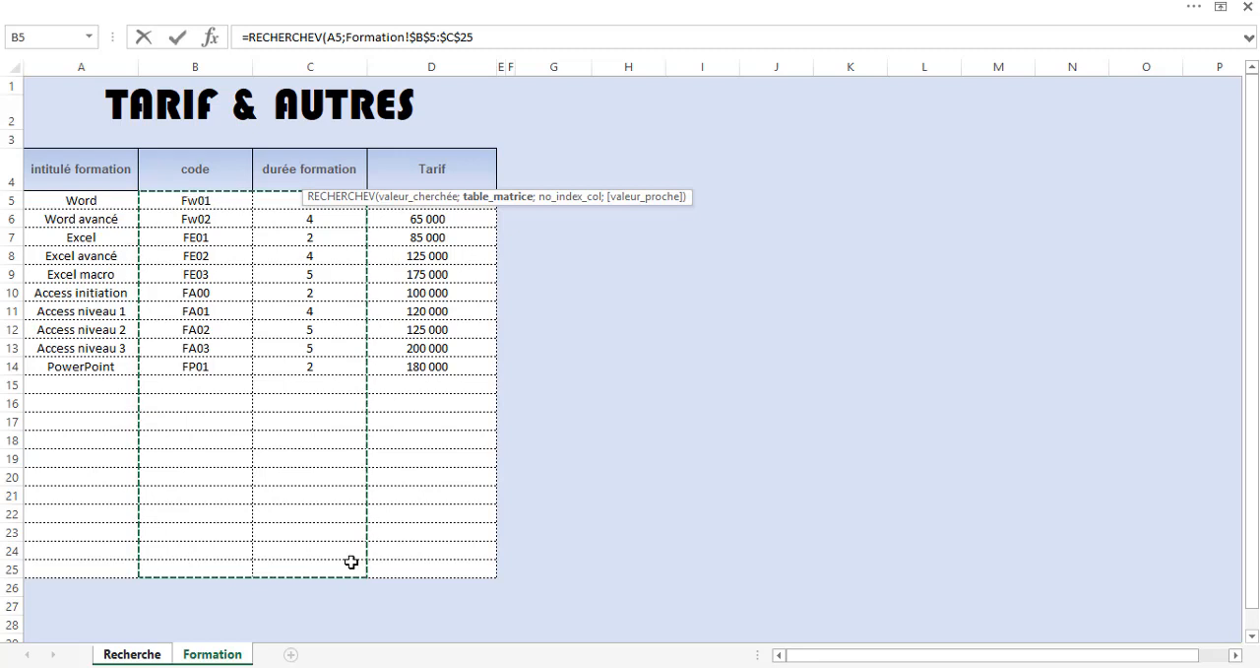
Complete the formula with column index 2 and exact match 0, add the start date Recherche!B5, and enter it.
text(;2)
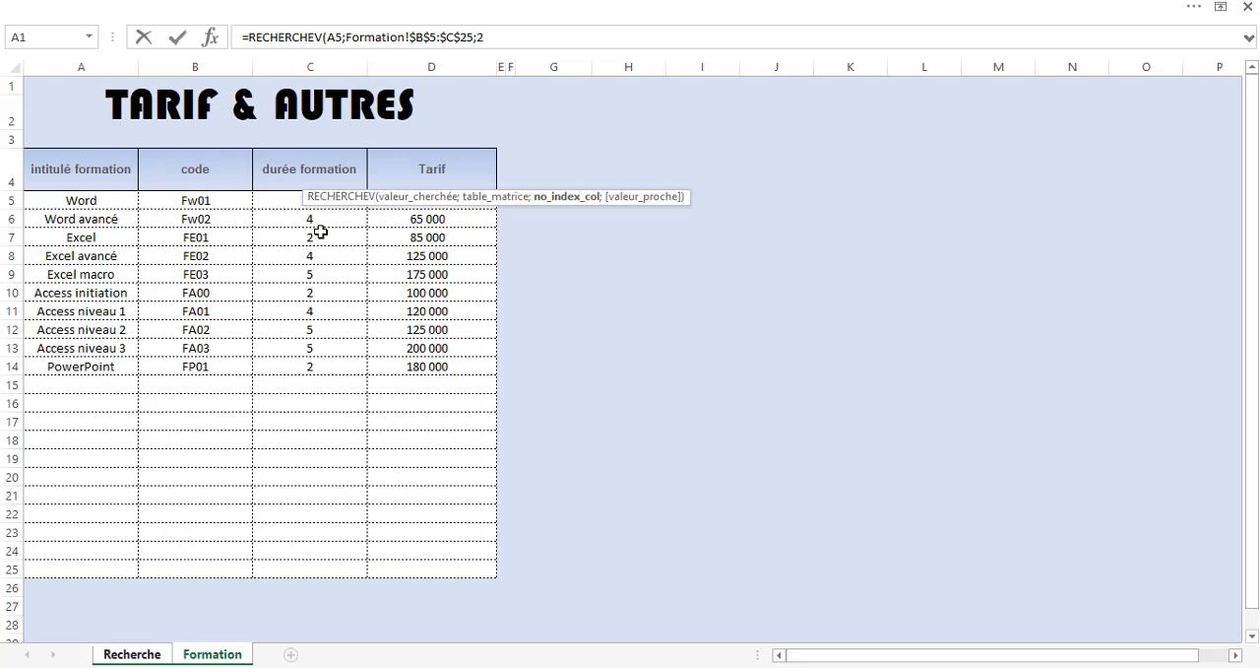
text(;)
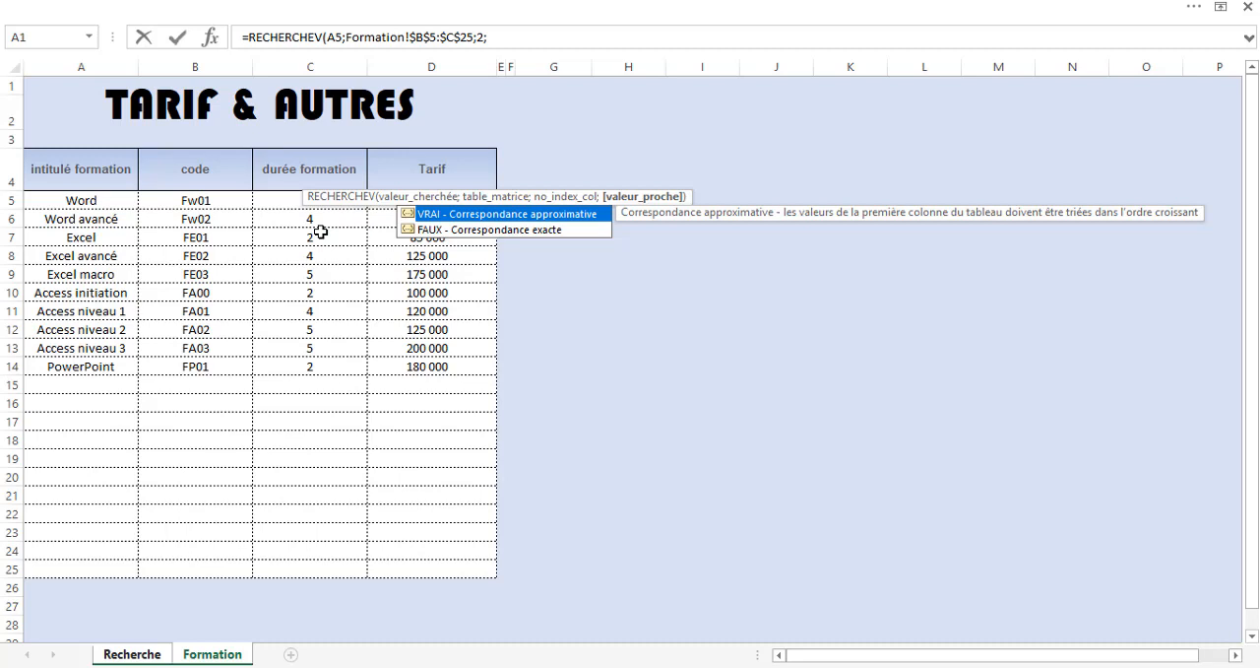
text(0)
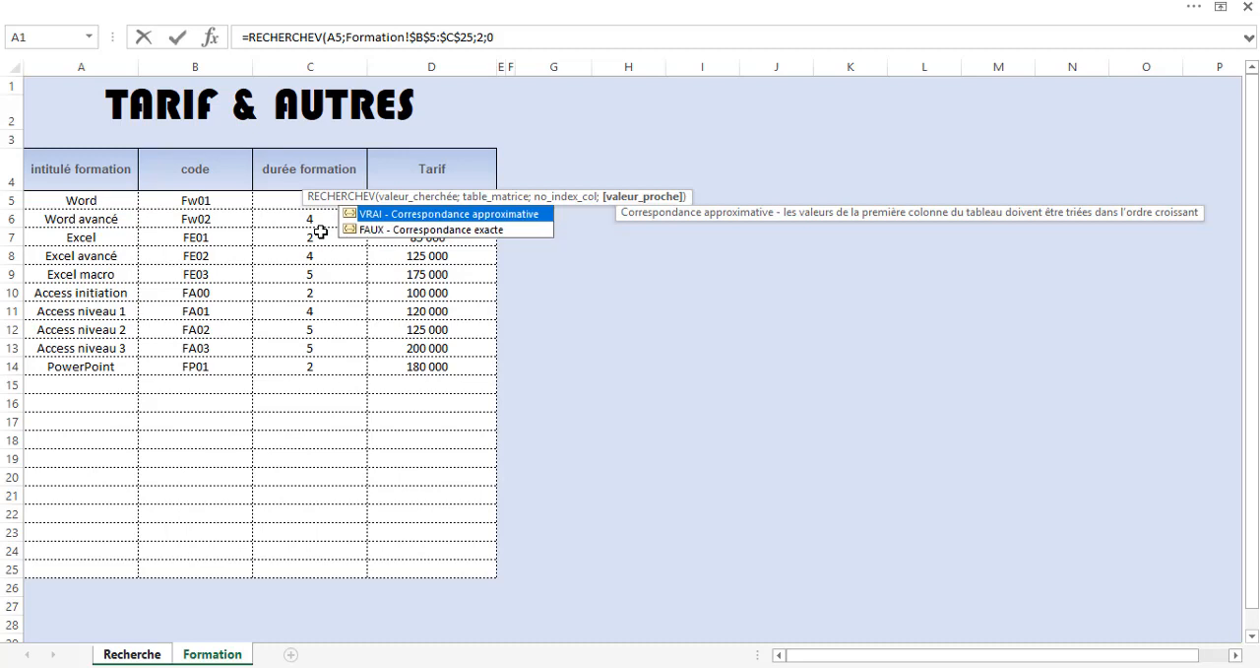
text()+)
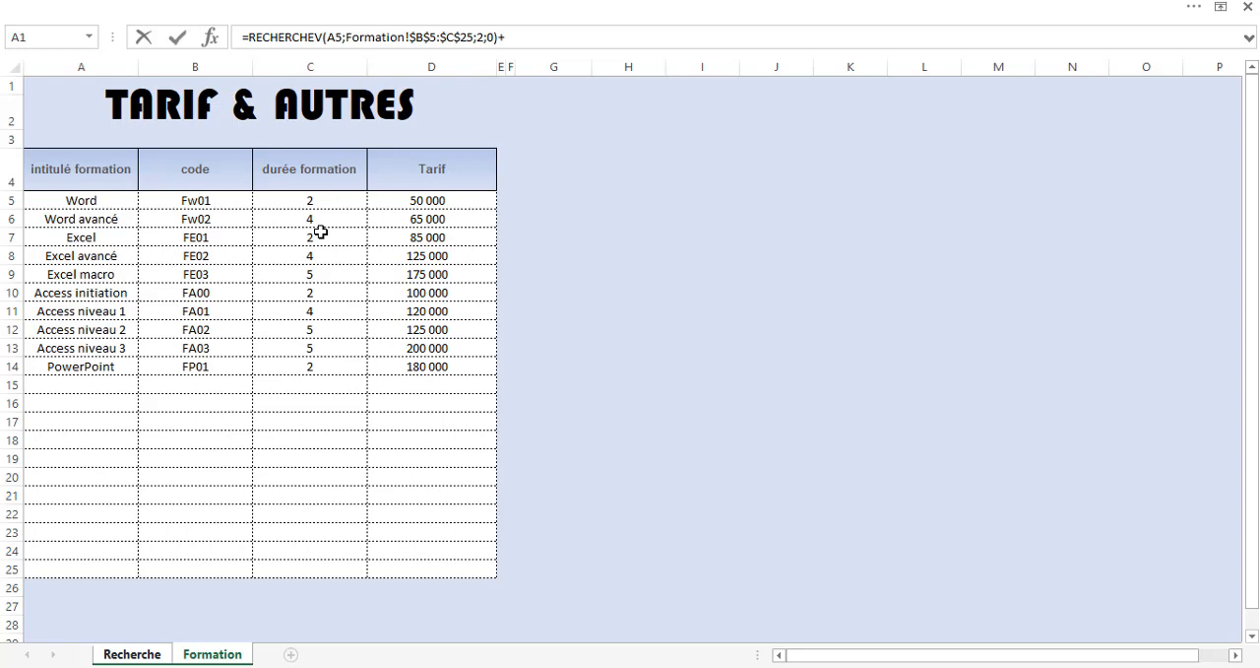
click(149, 654)
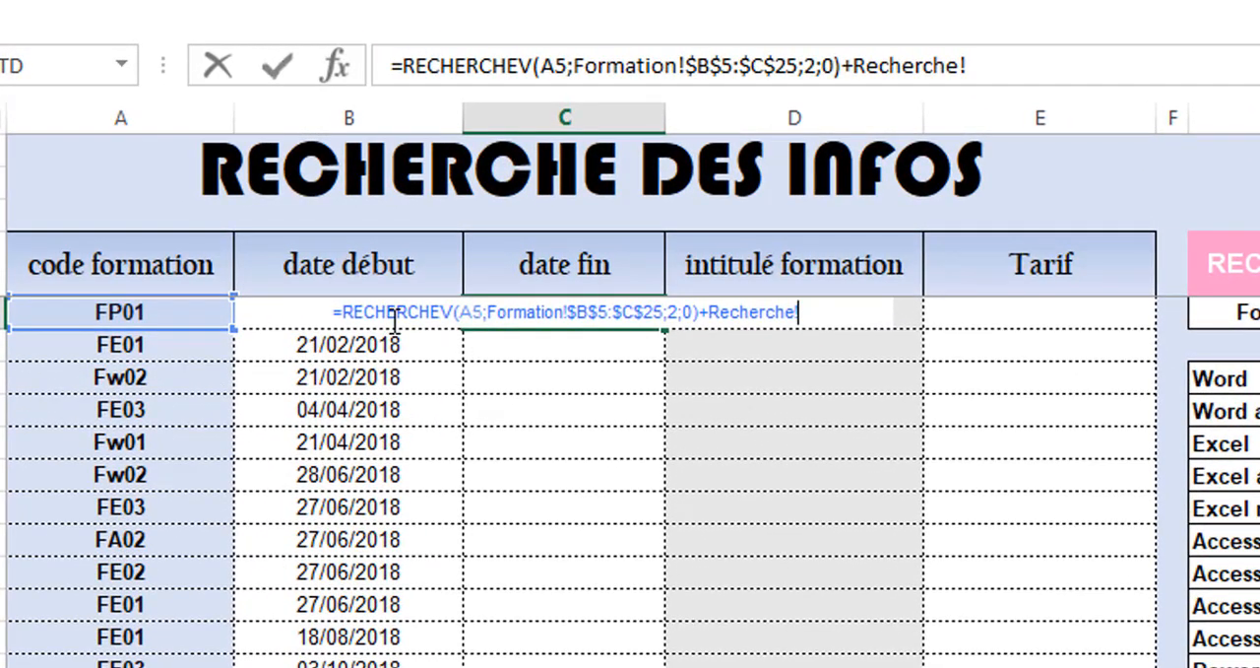
click(323, 349)
key(Up)
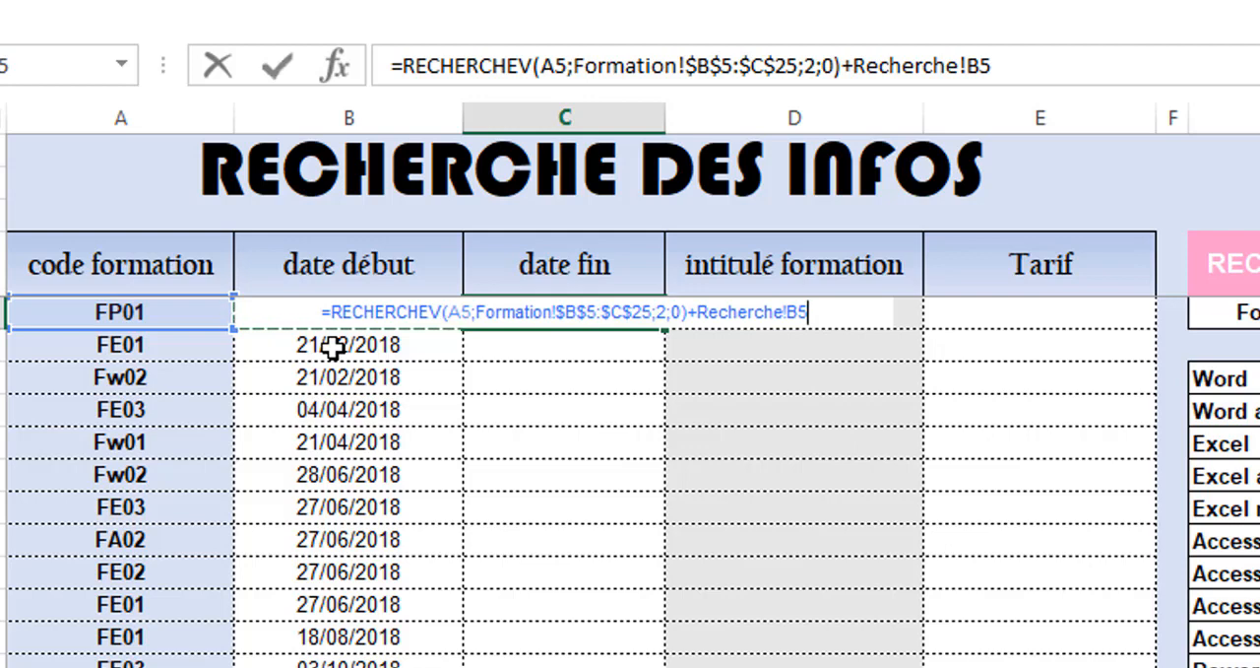
key(Return)
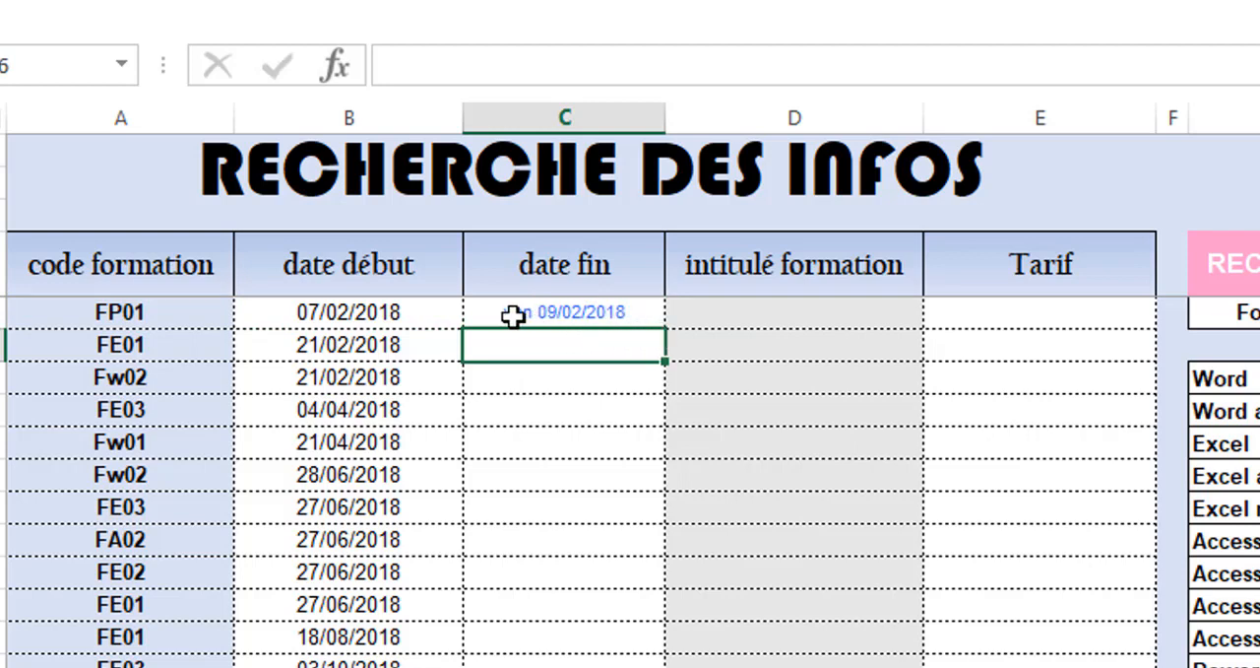
Copy the date formatting of start date cell B5 onto end date cell C5.
click(382, 311)
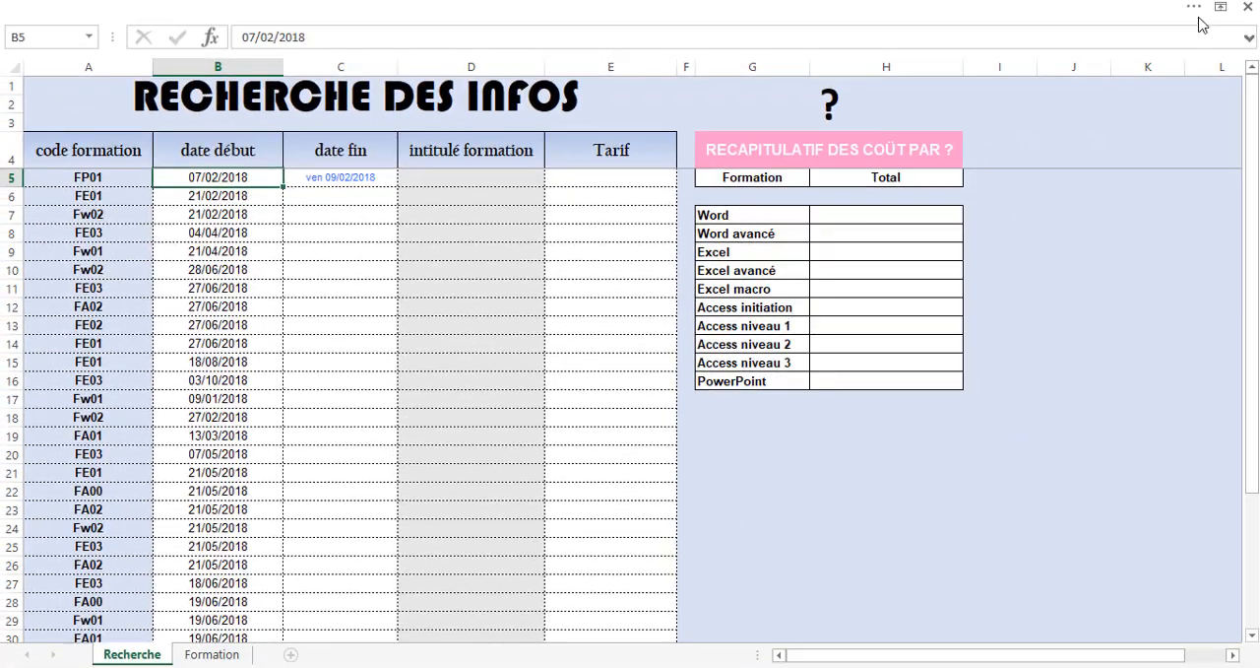
click(41, 7)
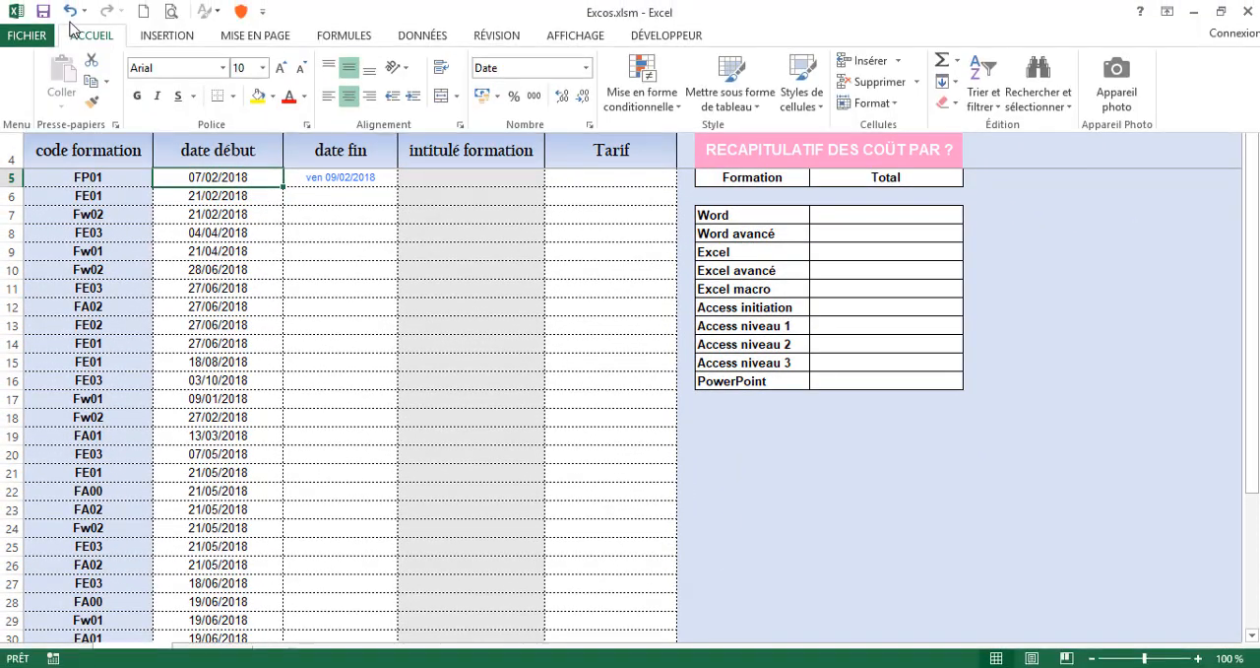
click(91, 36)
click(92, 102)
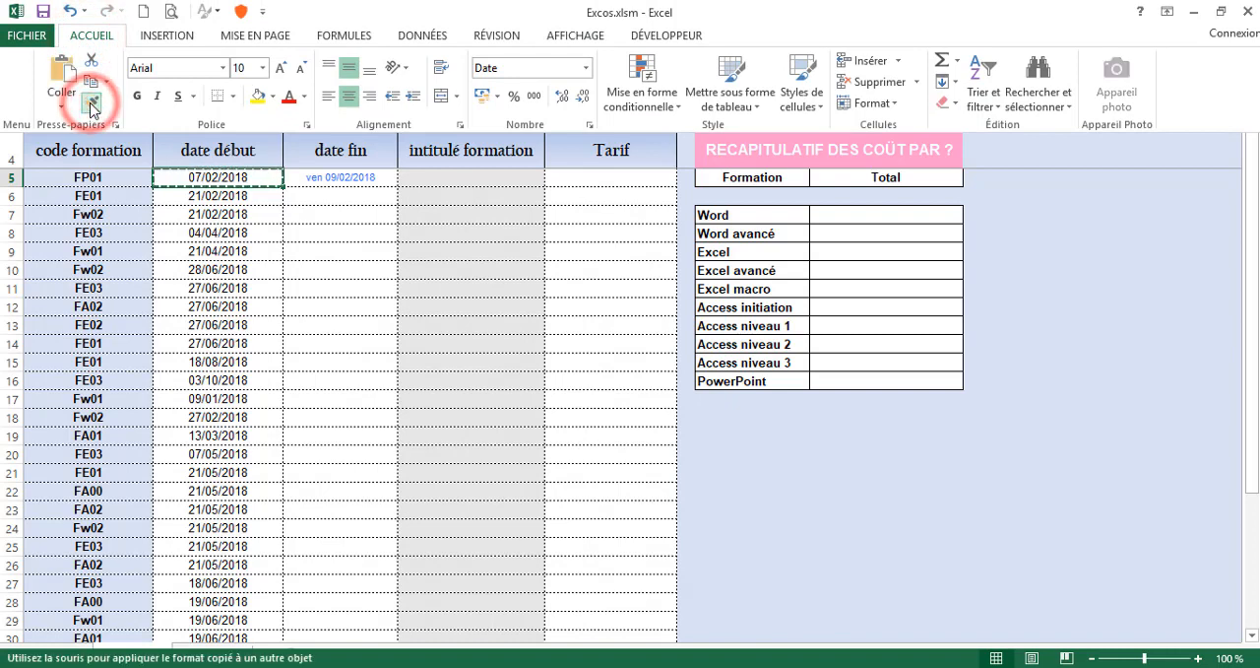
click(341, 184)
click(336, 183)
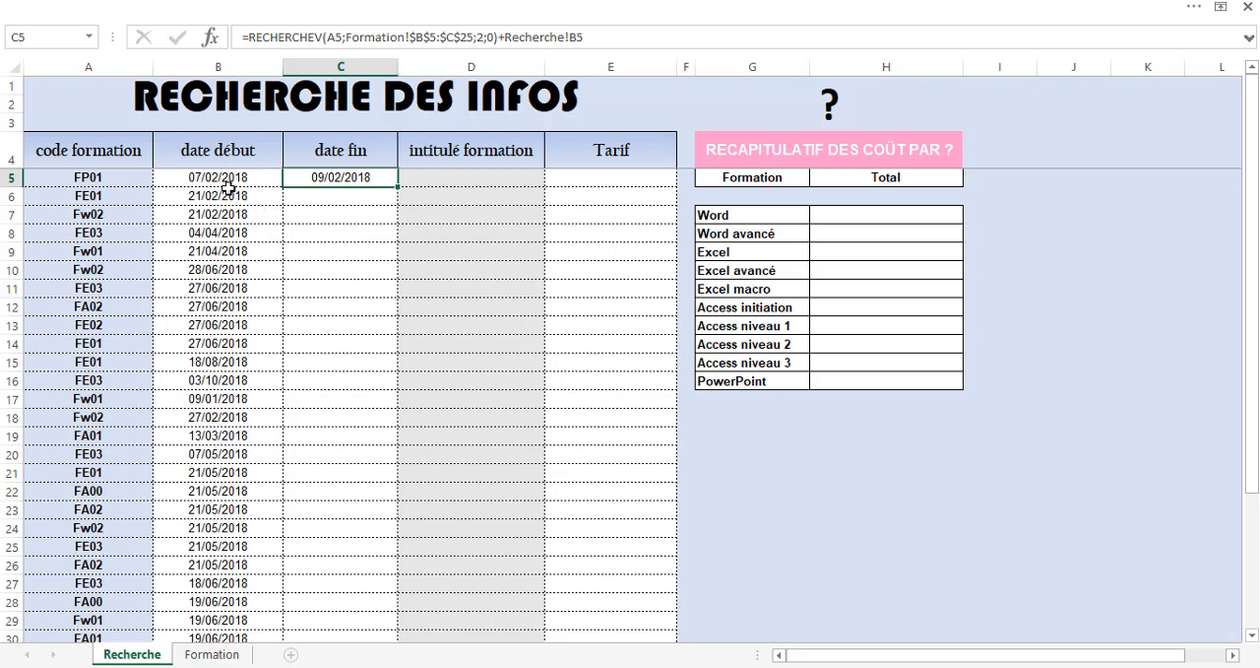
Fill the C5 formula down the whole date fin column and check the copied formula in several rows.
double_click(398, 187)
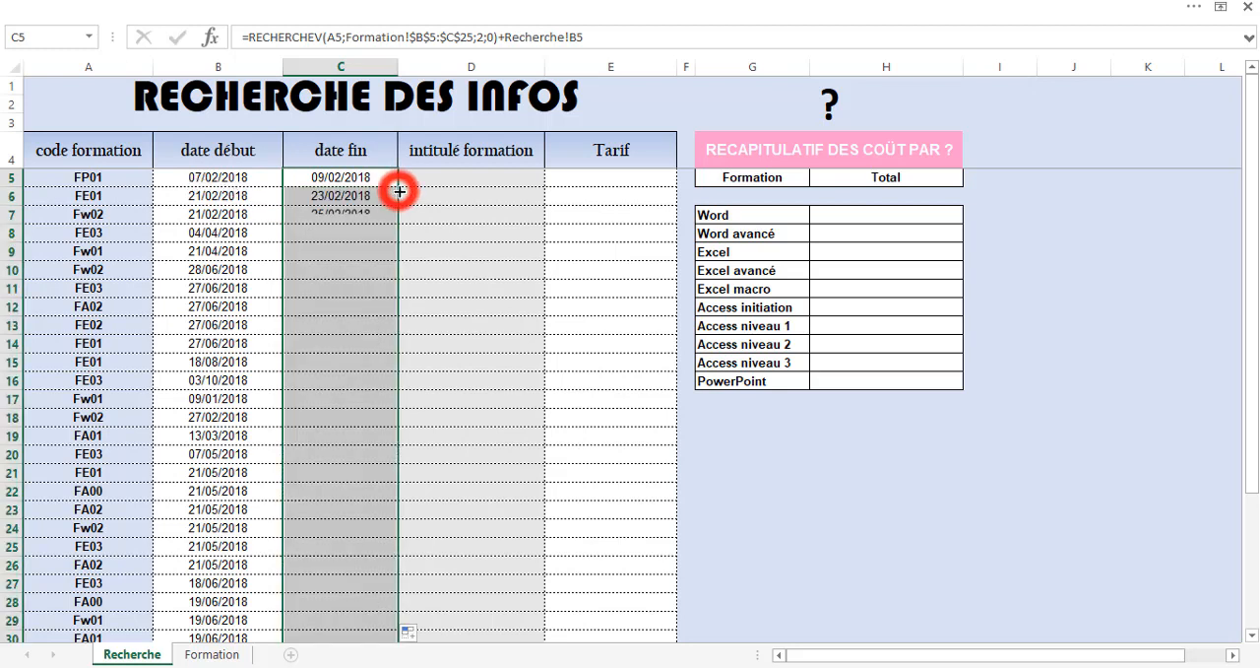
click(353, 270)
click(338, 328)
click(326, 363)
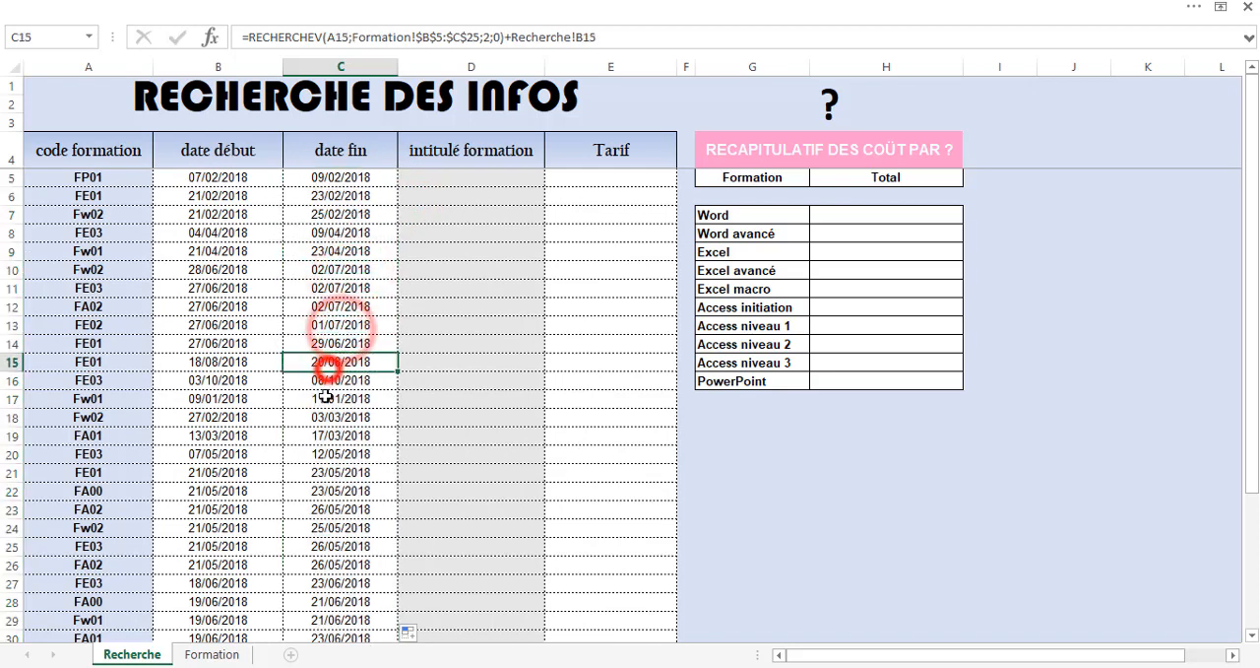
click(326, 398)
click(330, 436)
click(323, 471)
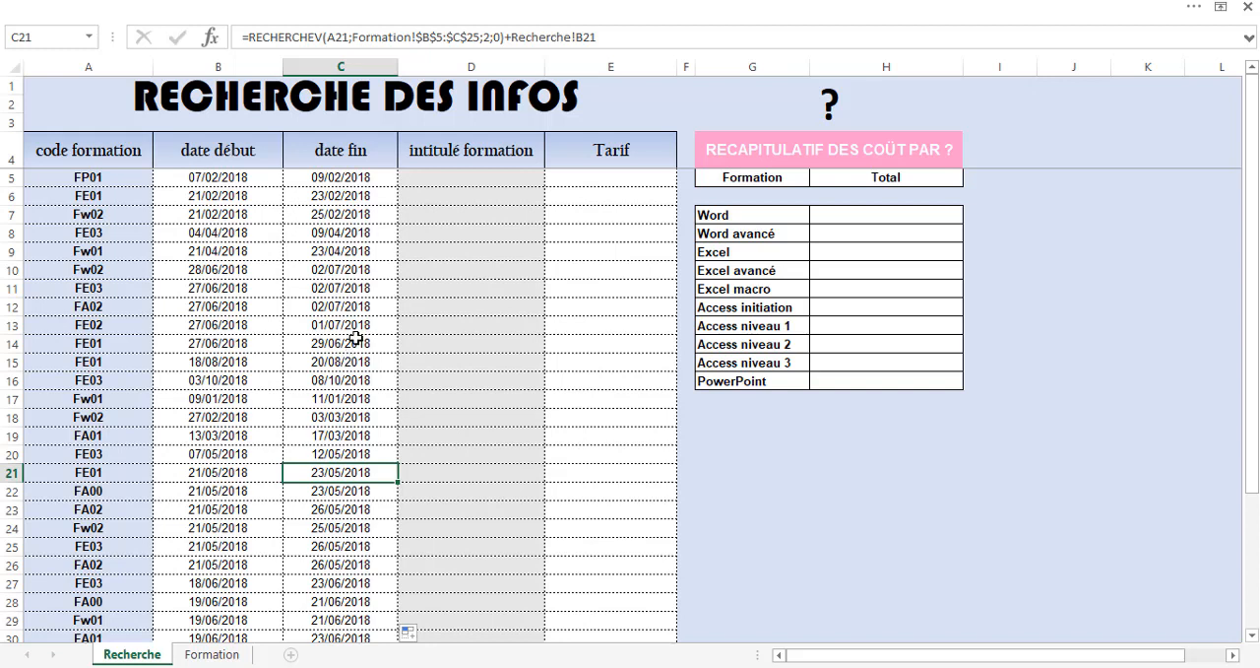
Start an INDEX formula in cell D5 of the intitulé formation column, using the absolute range $A$5:$A$25 of the Formation sheet as its array.
click(458, 181)
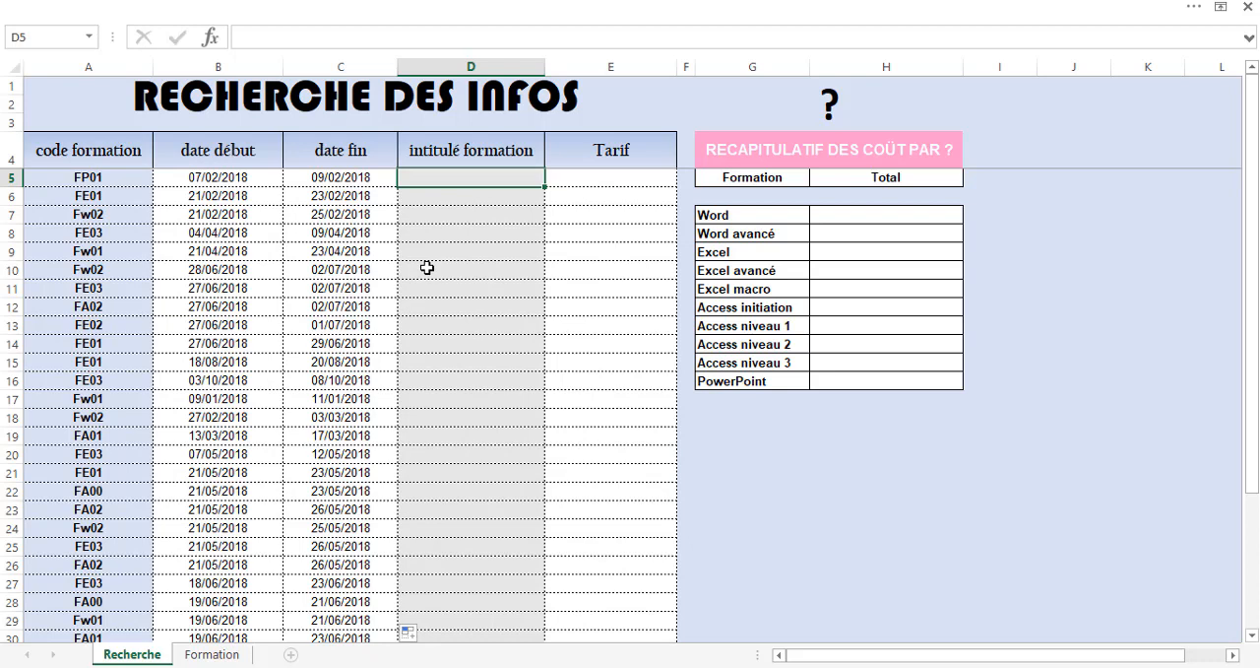
text(=)
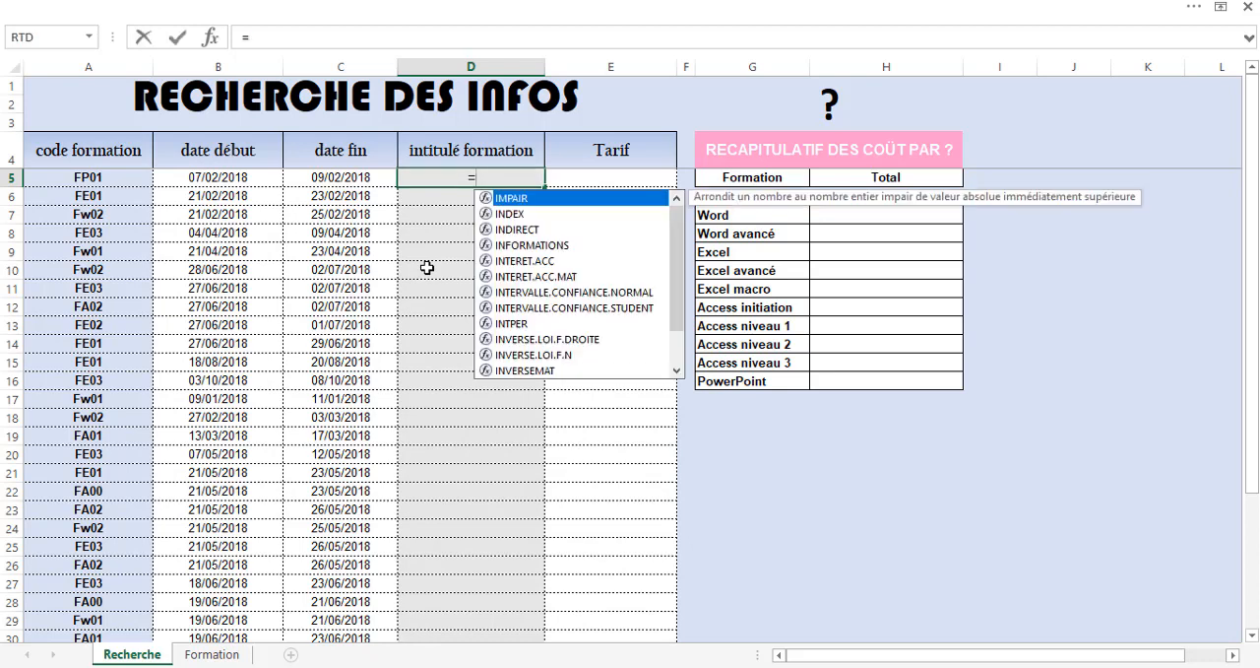
text(index)
key(Tab)
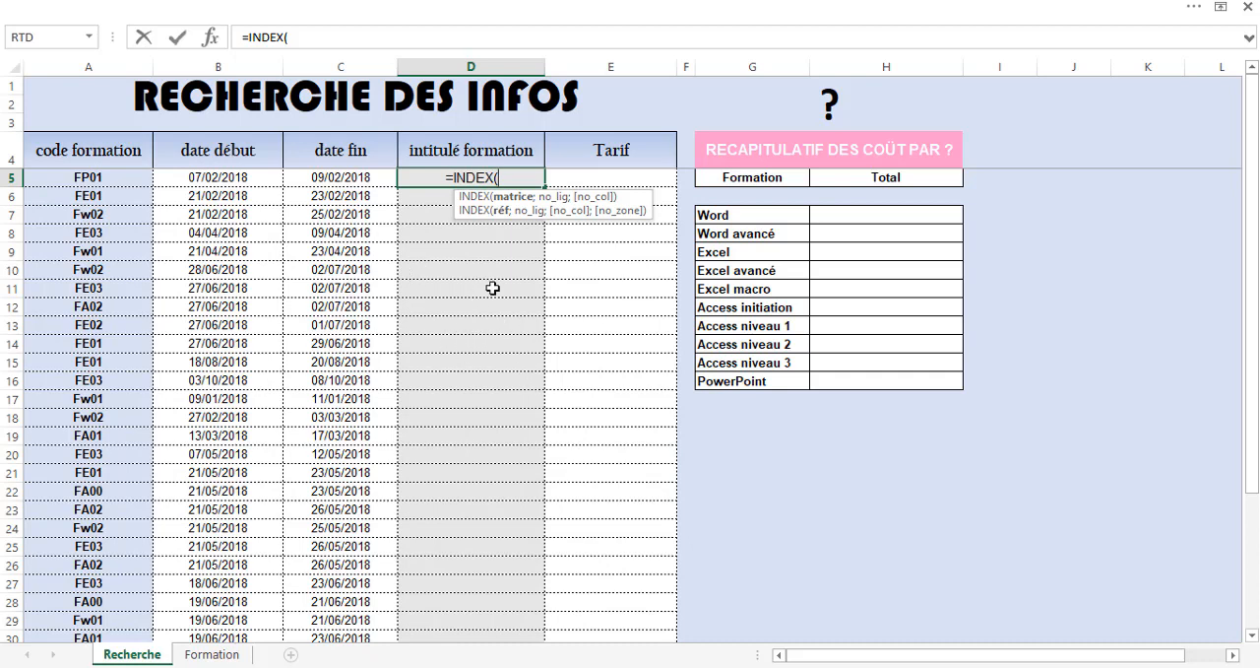
click(196, 655)
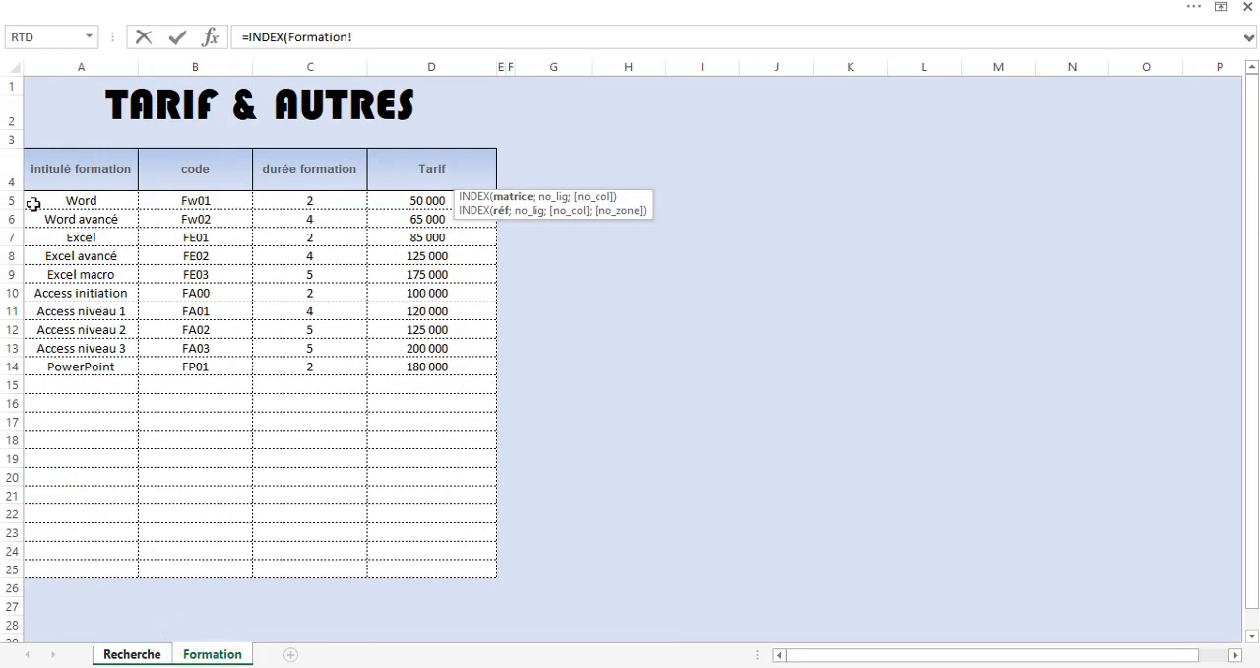
drag(33, 196, 54, 575)
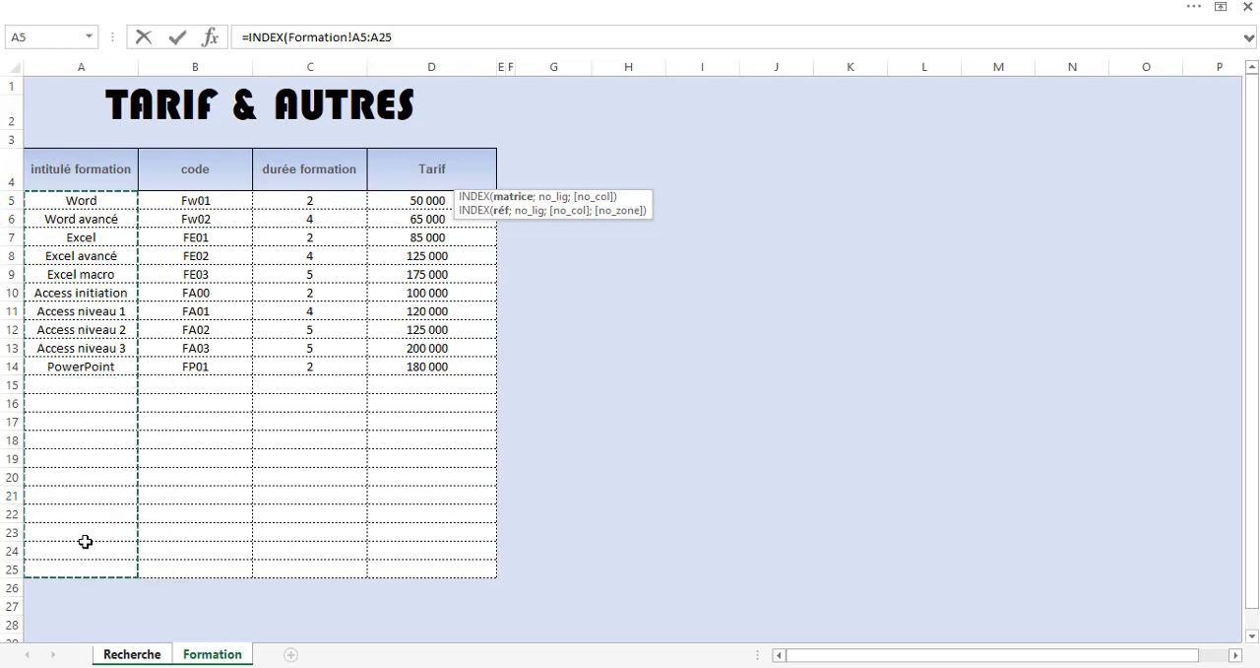
key(F4)
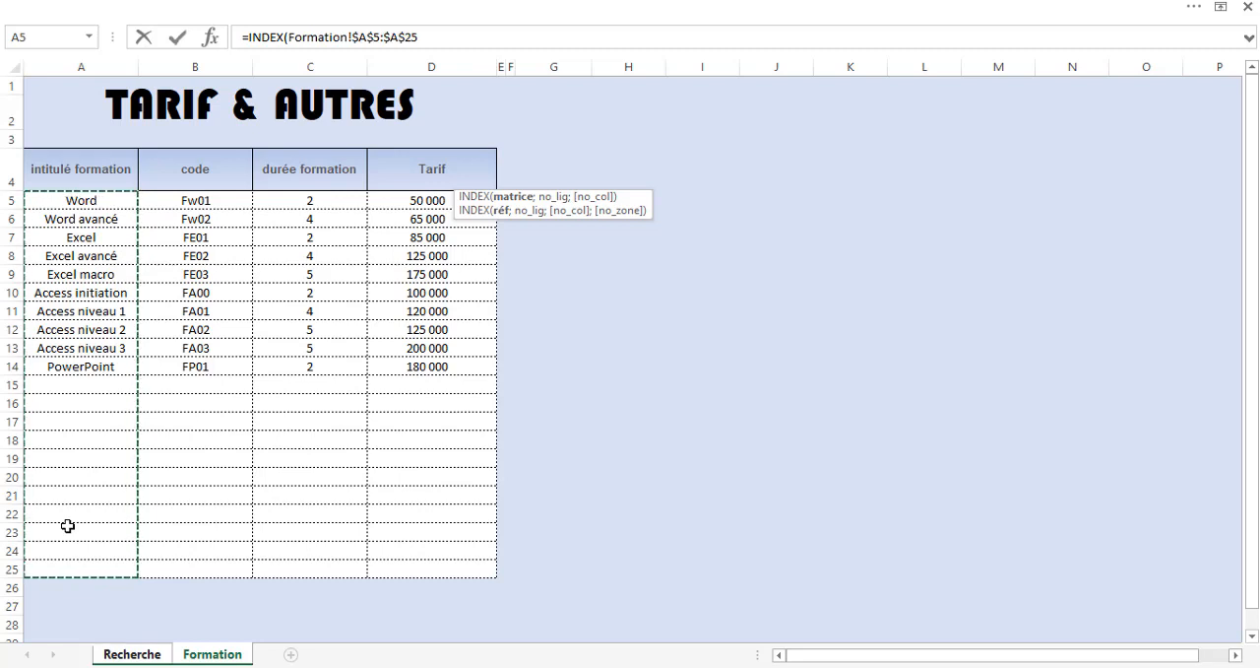
text(;)
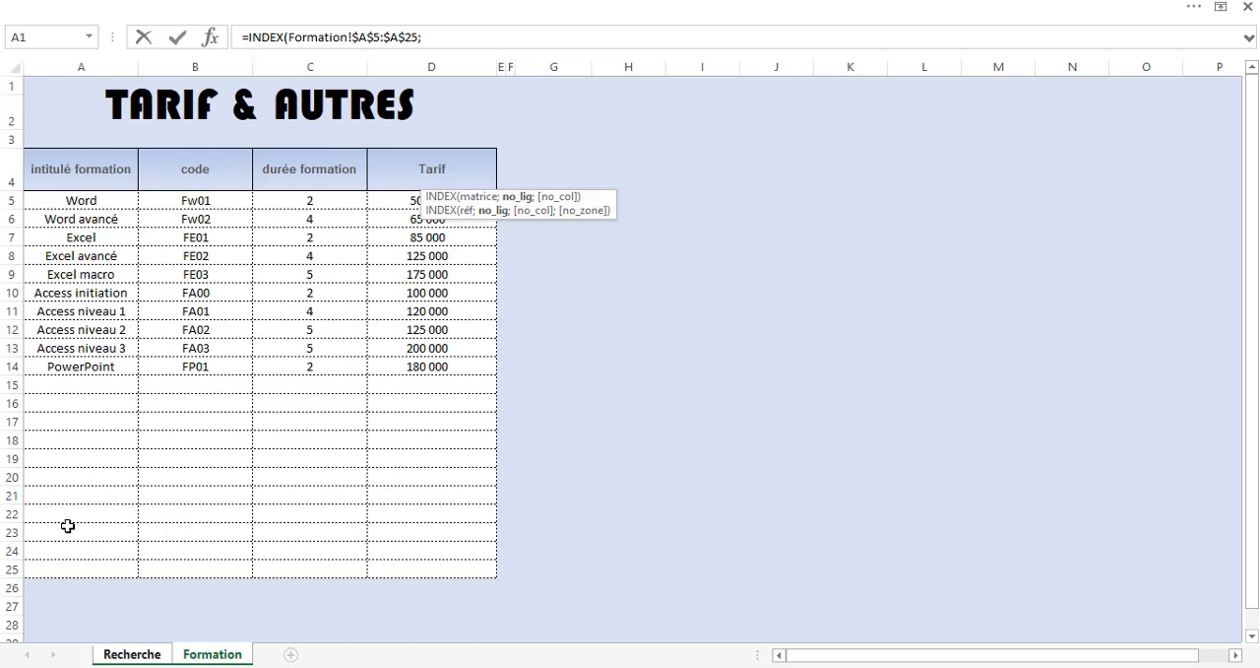
Nest an EQUIV function as the row number argument, with the code in Recherche!A5 as its lookup value.
text(equi)
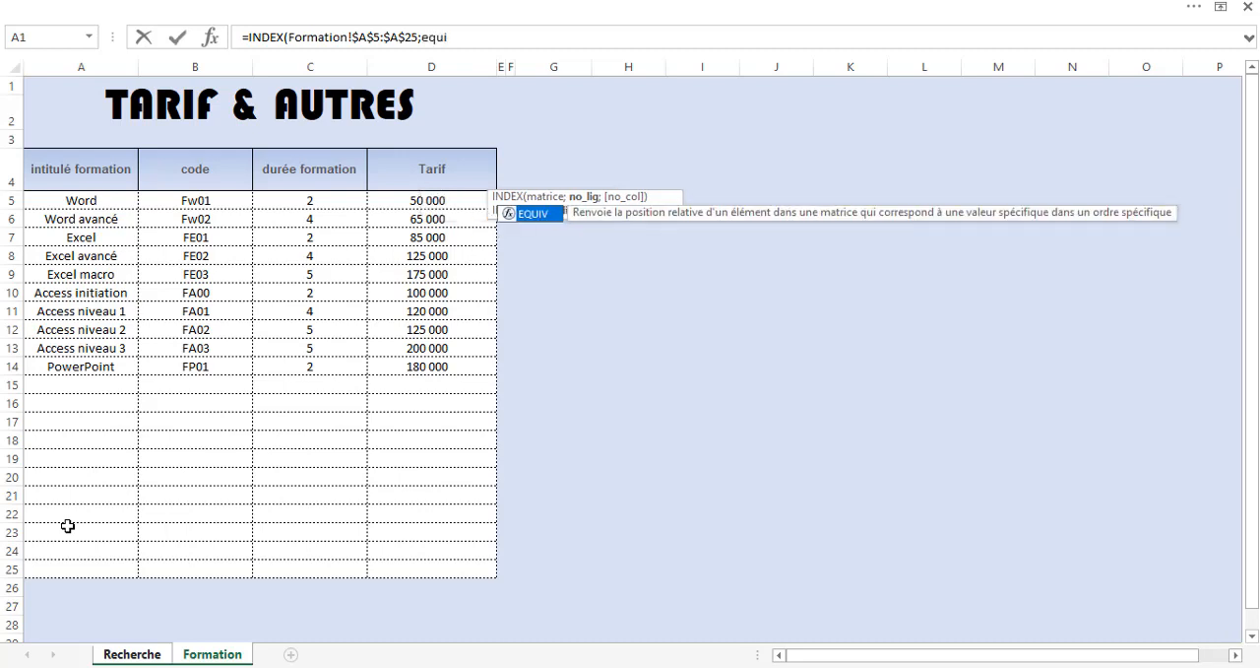
key(Tab)
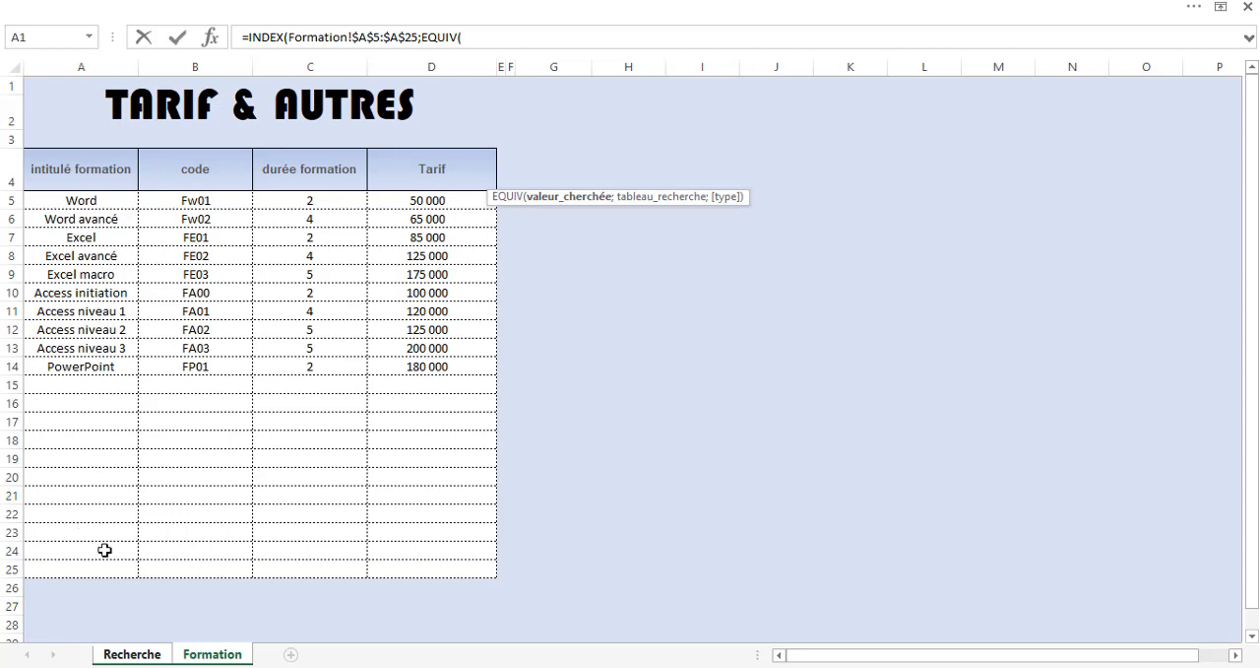
click(143, 655)
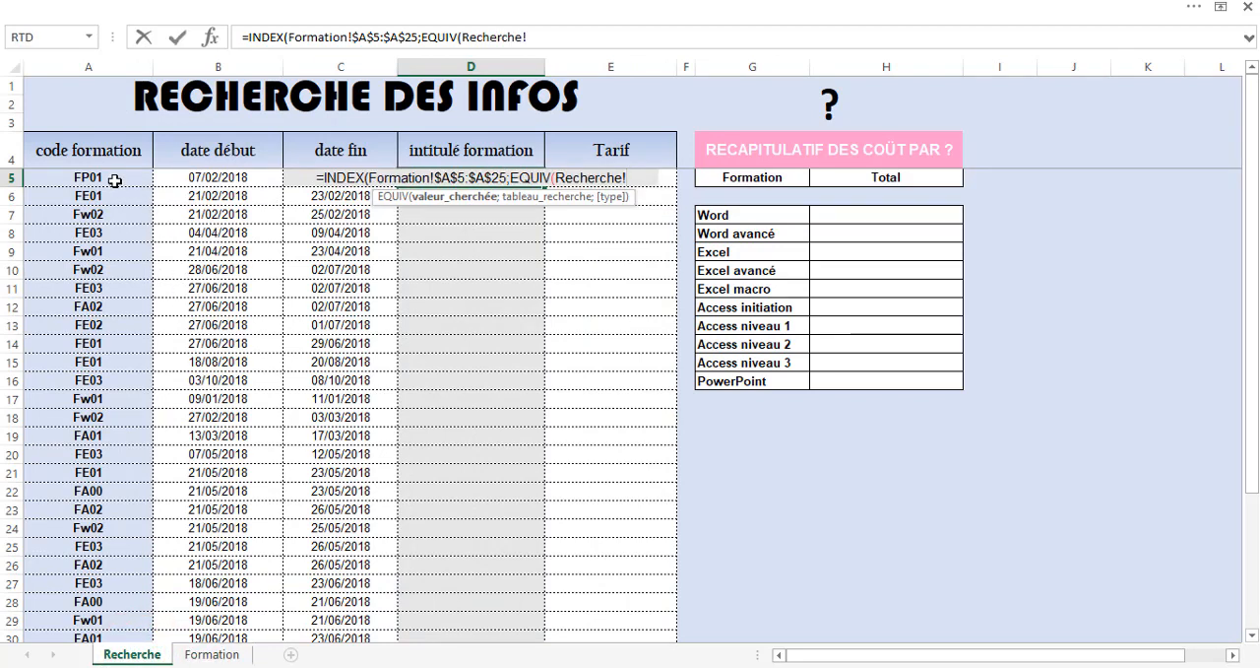
click(115, 180)
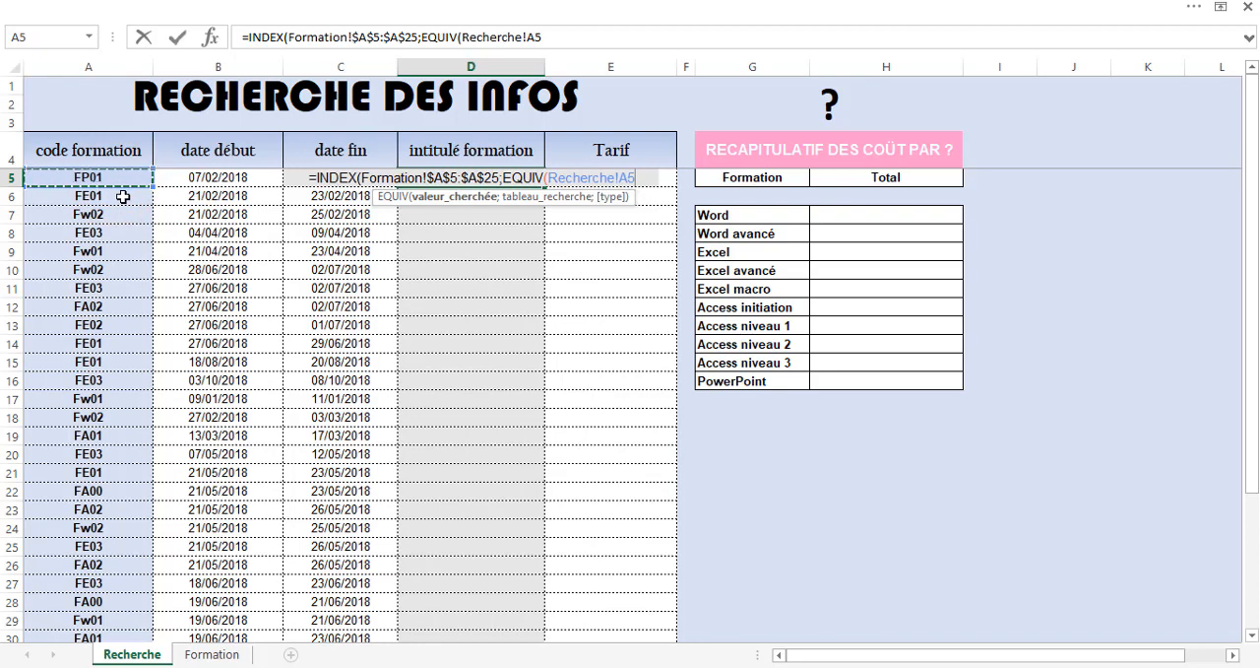
text(;)
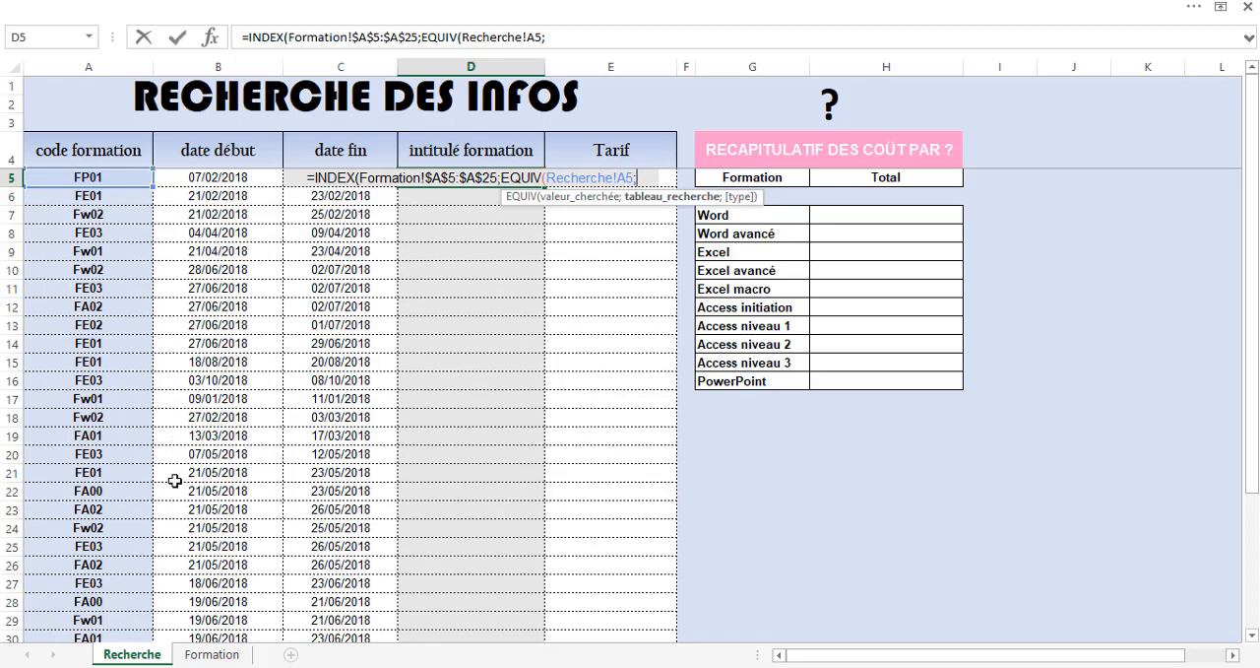
Set EQUIV's lookup array to the absolute range $B$5:$B$25 on the Formation sheet with exact match 0, and close the function.
click(198, 655)
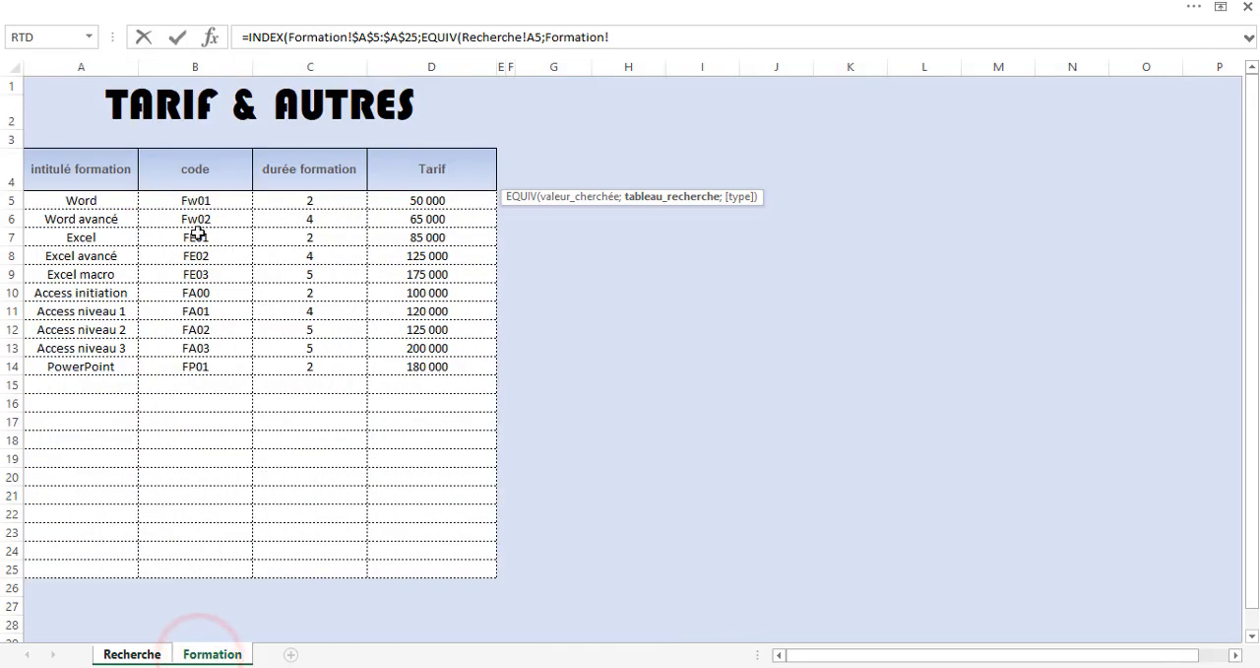
drag(205, 199, 160, 633)
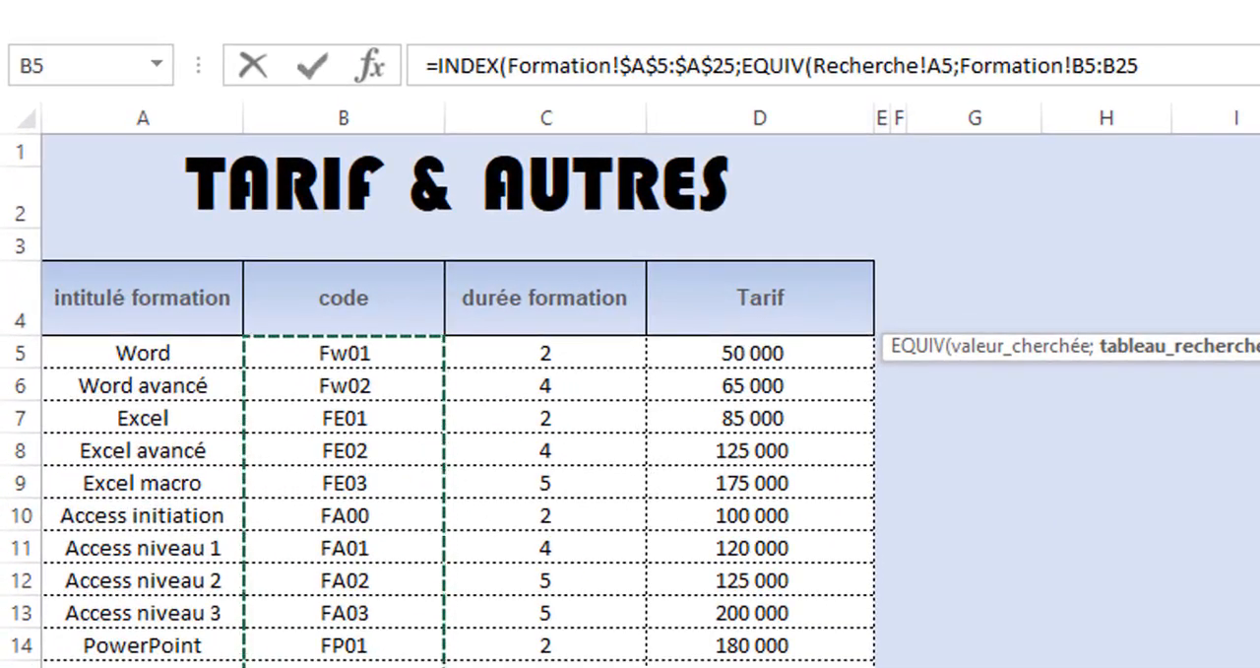
key(F4)
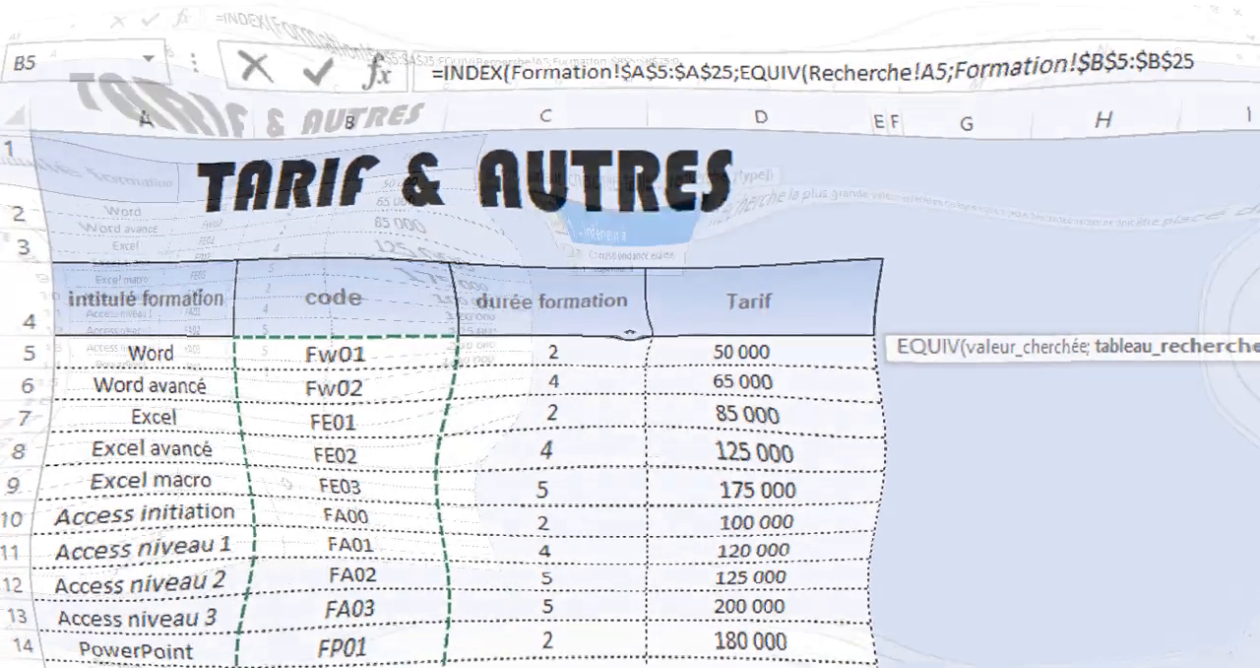
text(;0)
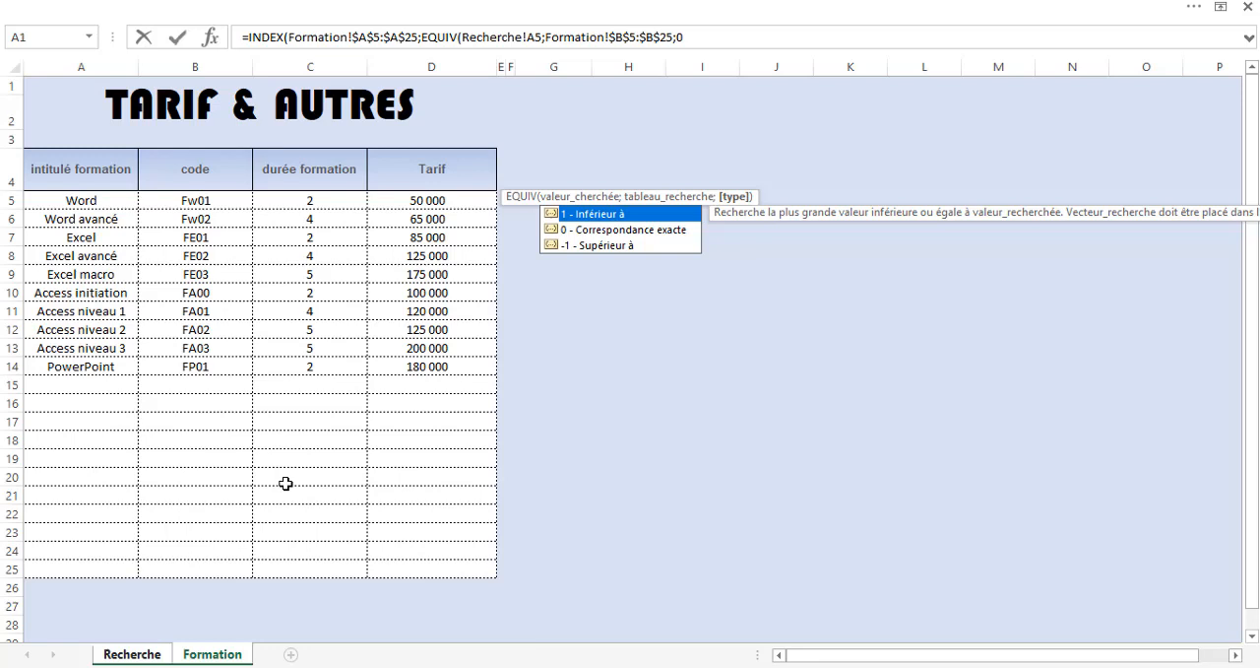
text())
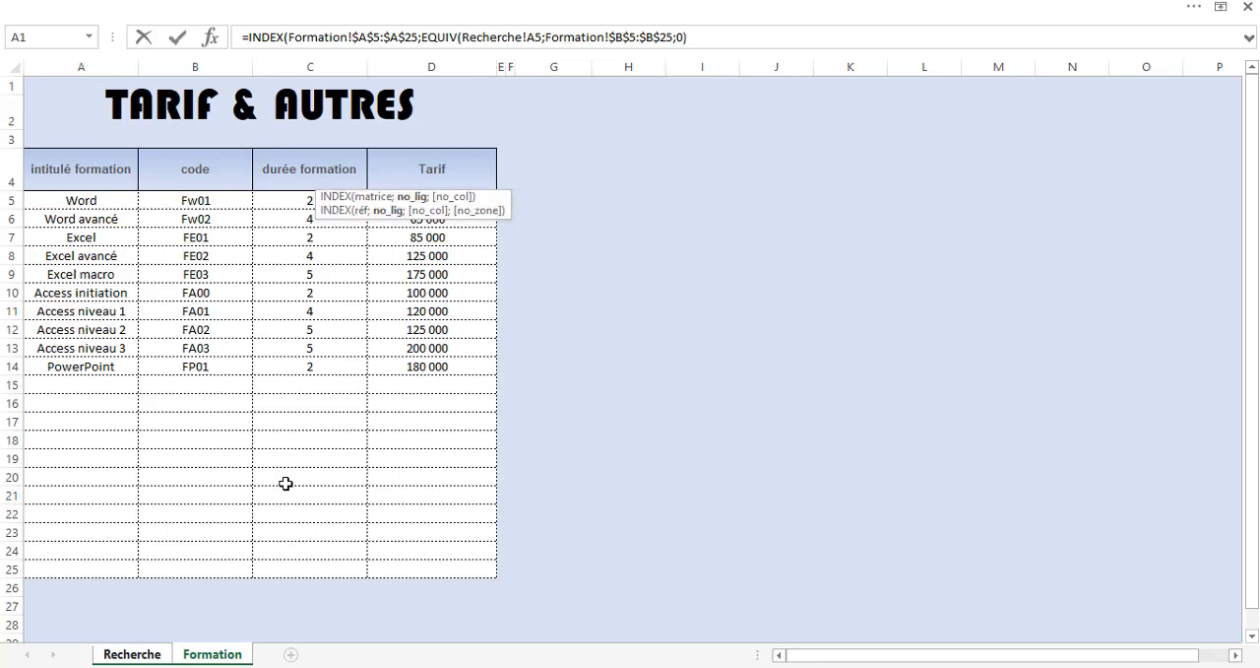
text(;1))
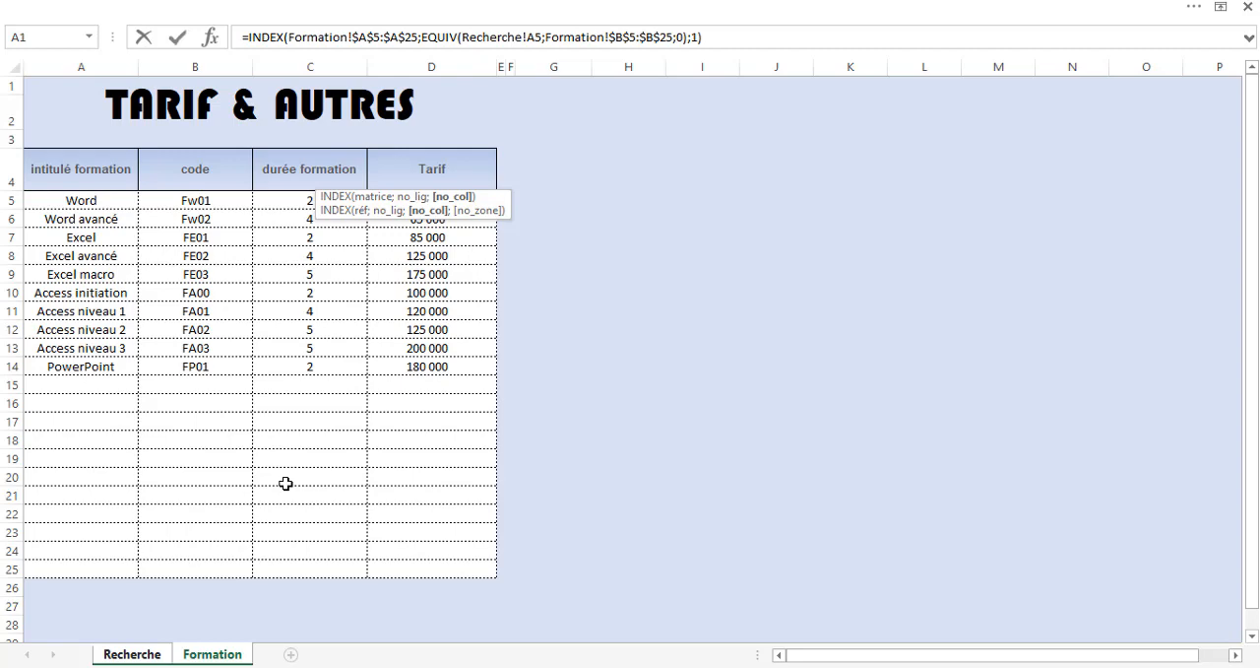
Complete the INDEX formula with column number 1 and enter it in D5.
key(Return)
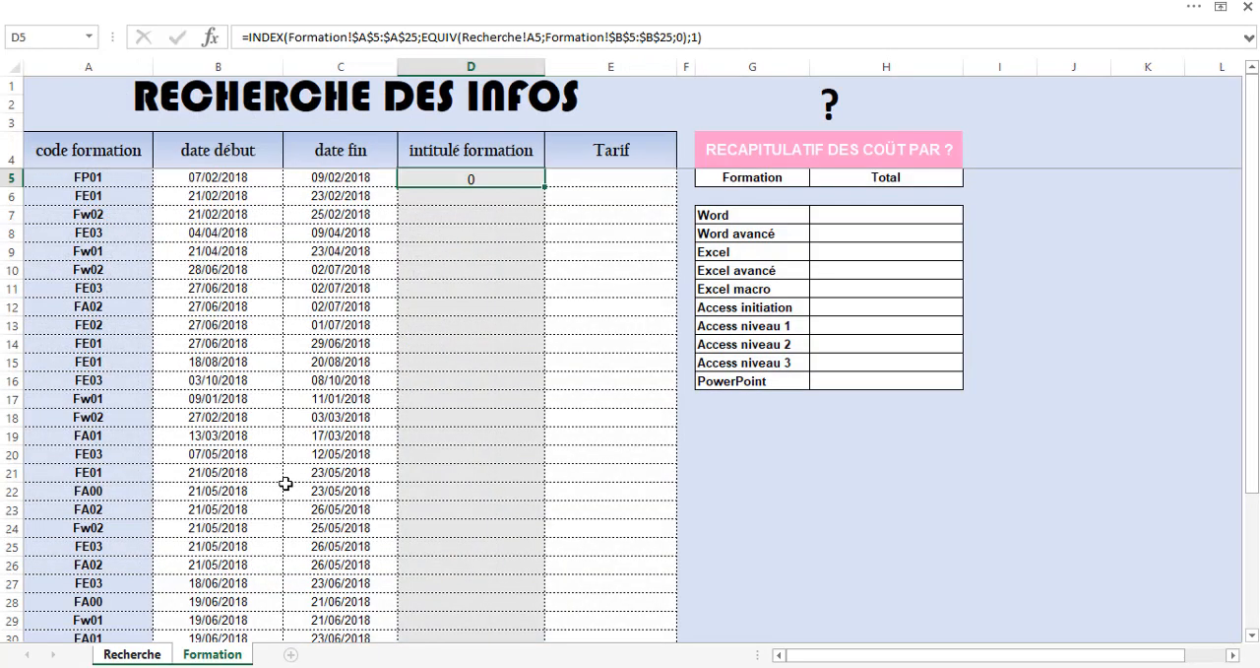
Fill the D5 formula down the whole intitulé formation column and check the filled titles.
click(484, 179)
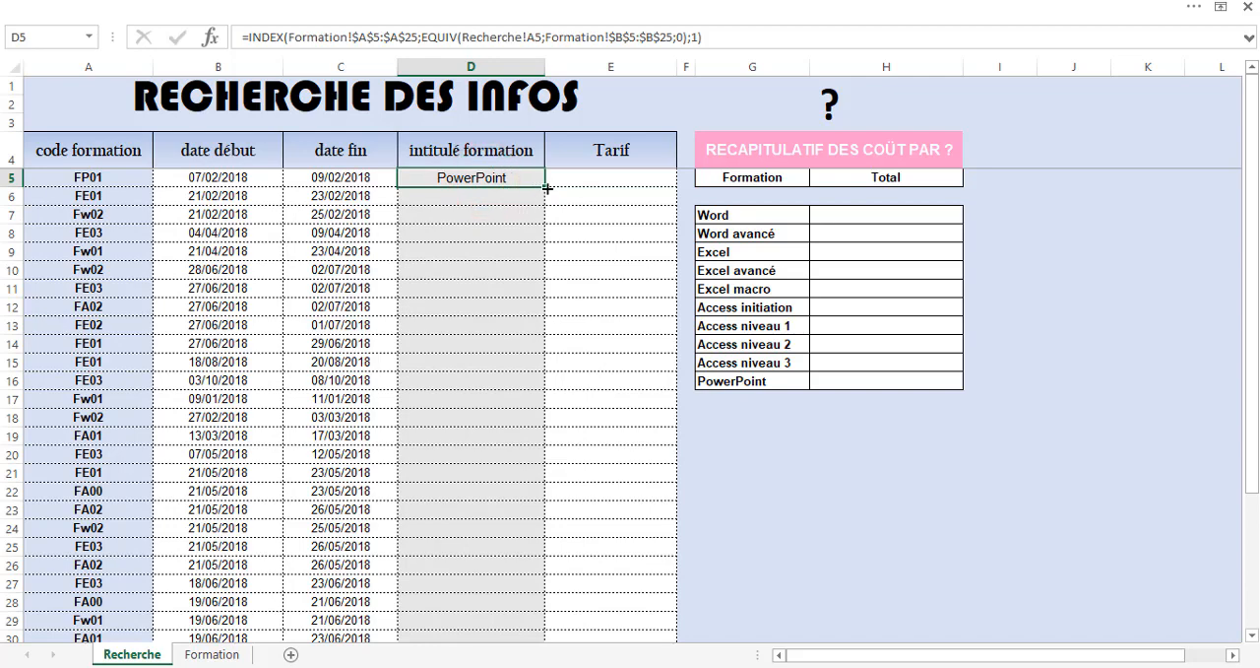
double_click(546, 187)
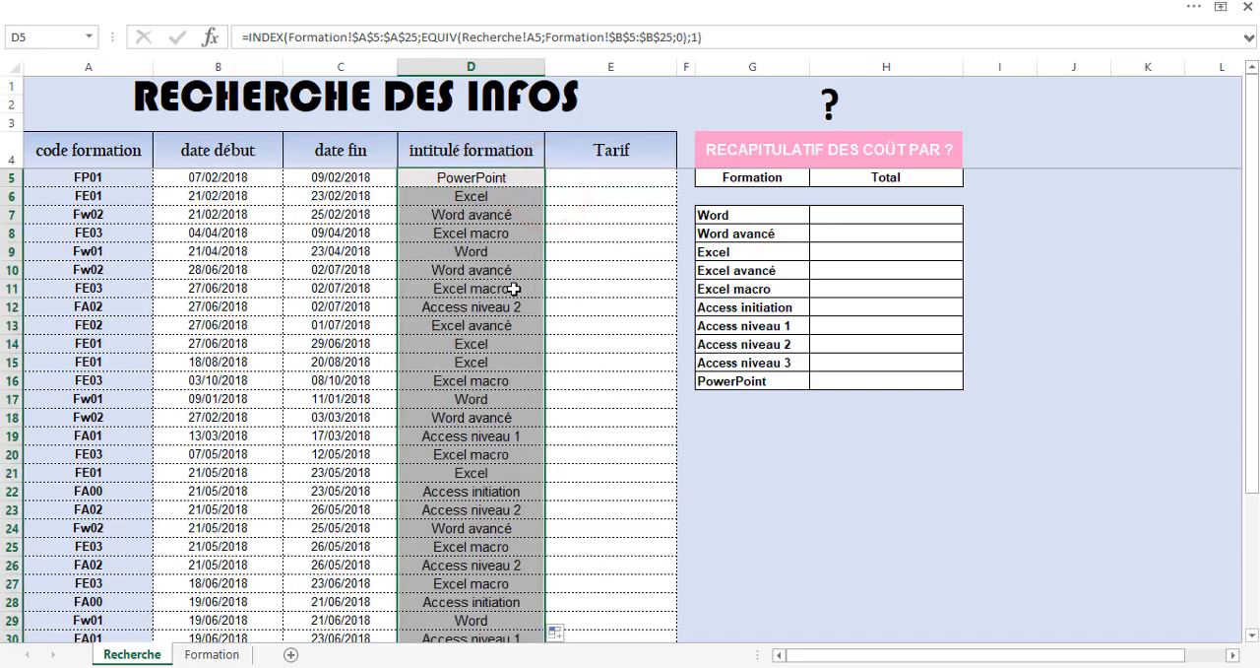
scroll(512, 320, down, 1)
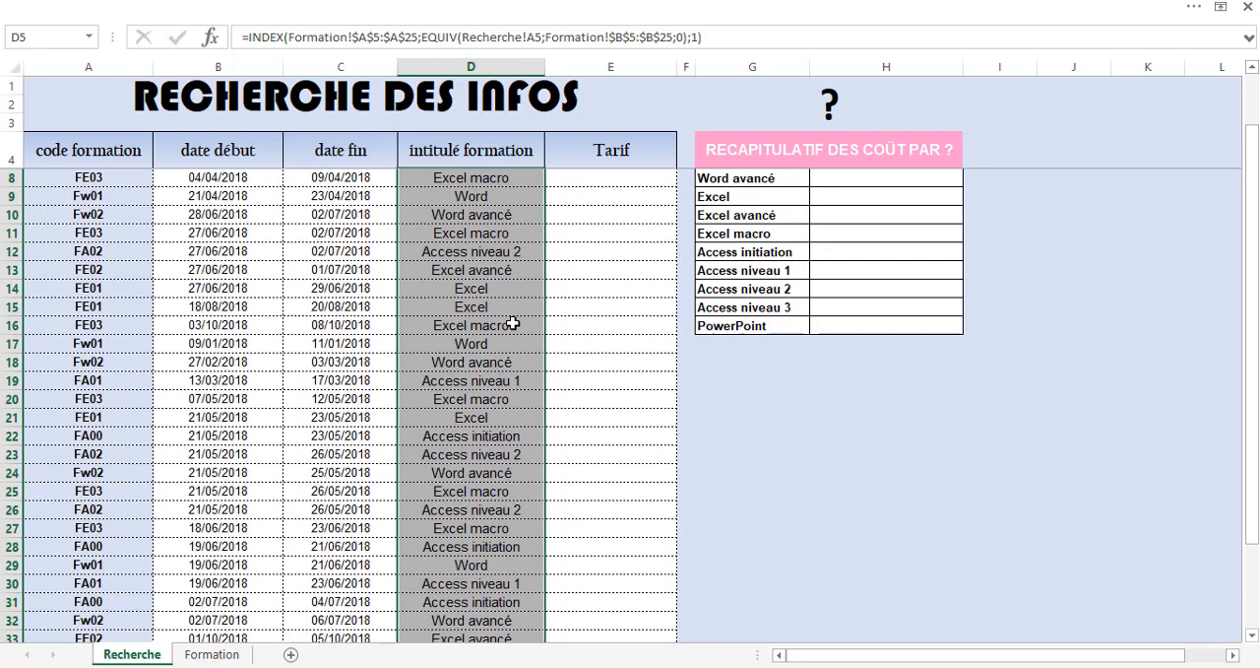
scroll(513, 324, up, 1)
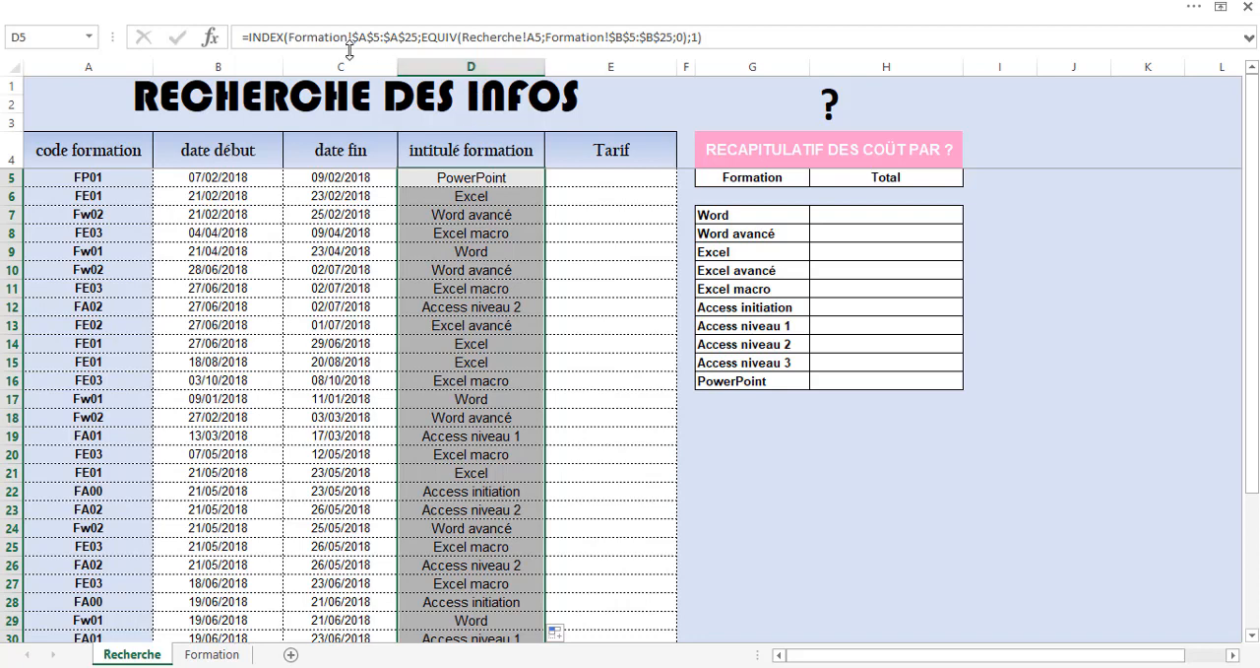
Replace the INDEX array in the D5 formula with the absolute range $A$5:$D$25 of the Formation sheet.
click(418, 36)
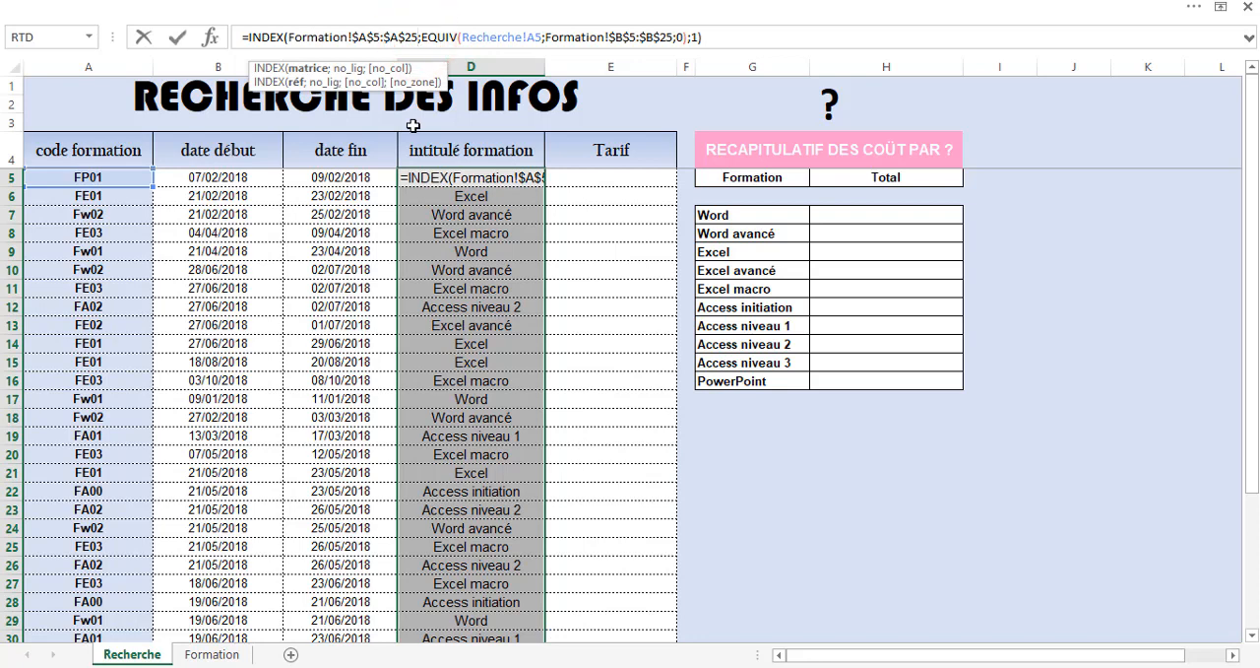
key(BackSpace)
key(BackSpace)
key(BackSpace)
key(BackSpace)
key(BackSpace)
key(BackSpace)
key(BackSpace)
key(BackSpace)
key(BackSpace)
key(BackSpace)
key(BackSpace)
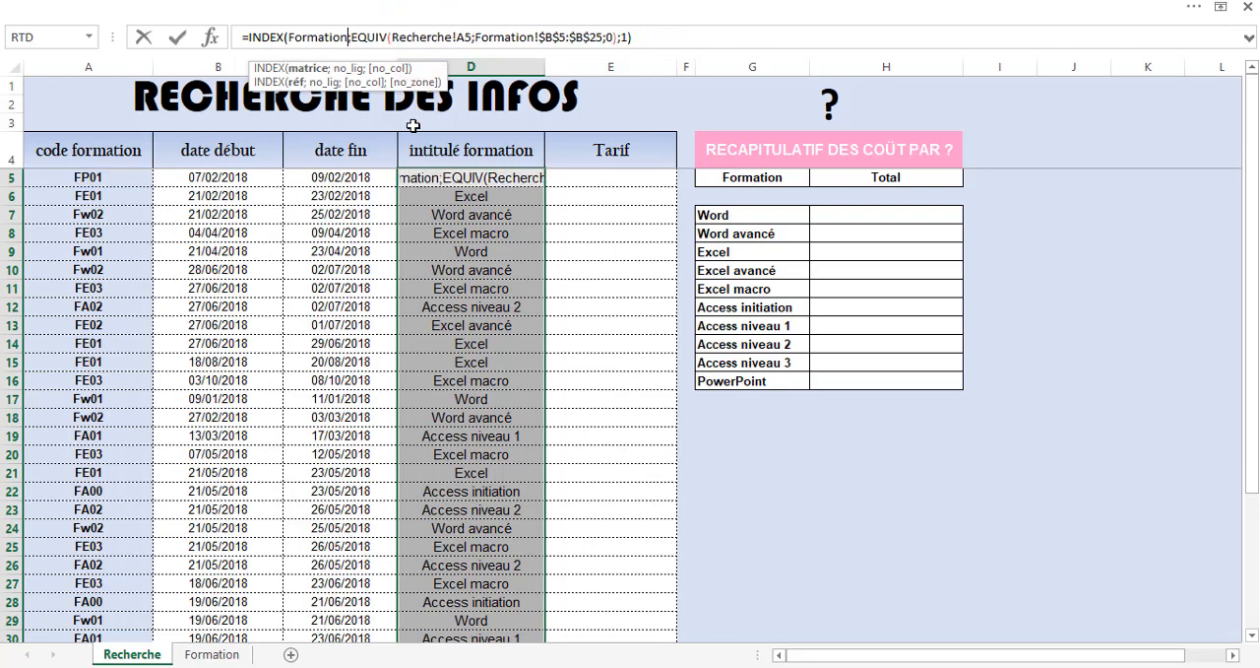
key(BackSpace)
key(BackSpace)
key(BackSpace)
key(BackSpace)
key(BackSpace)
key(BackSpace)
key(BackSpace)
key(BackSpace)
key(BackSpace)
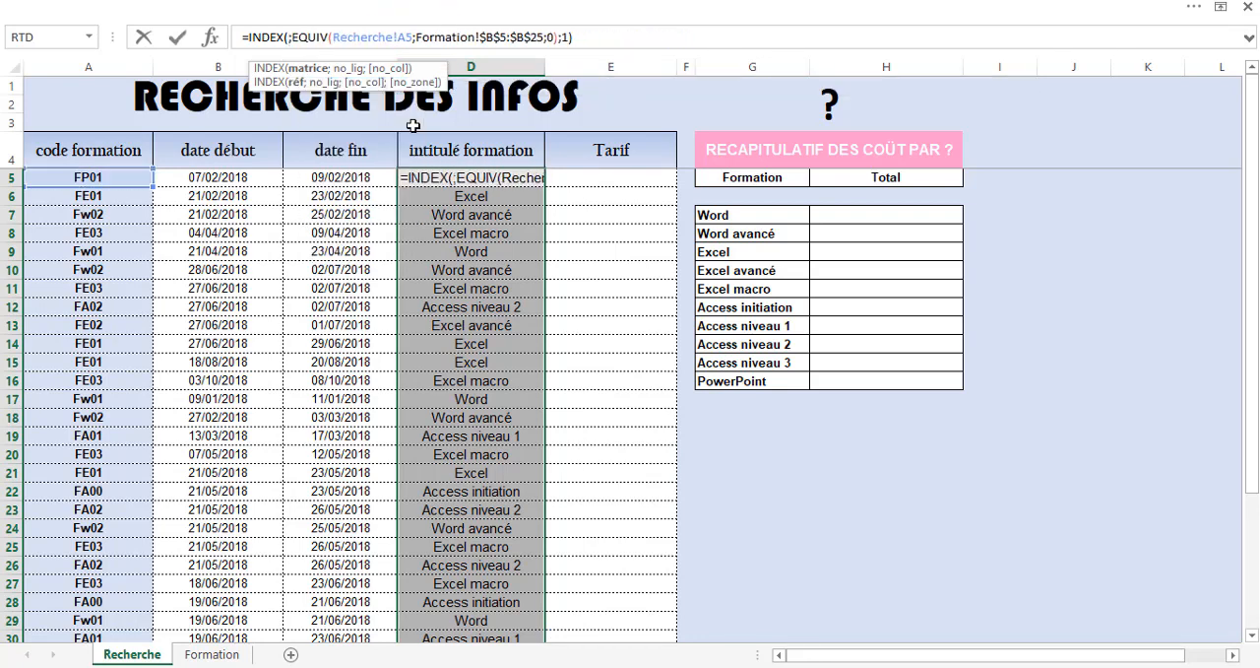
click(199, 654)
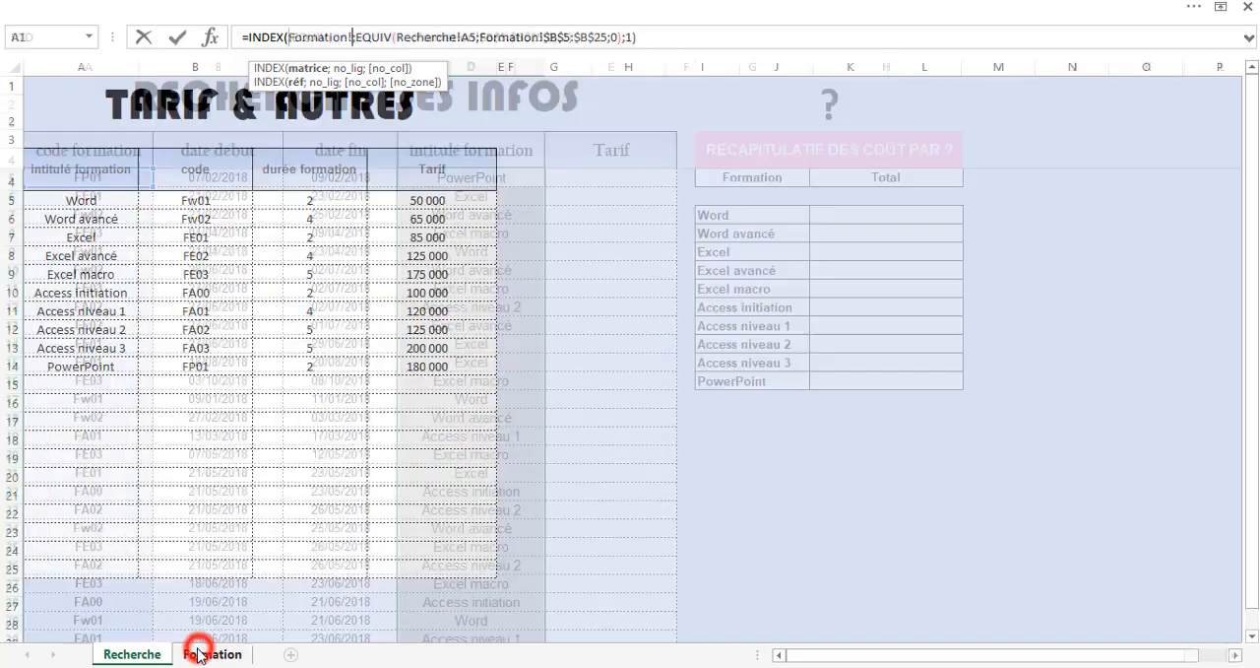
drag(65, 194, 409, 569)
key(F4)
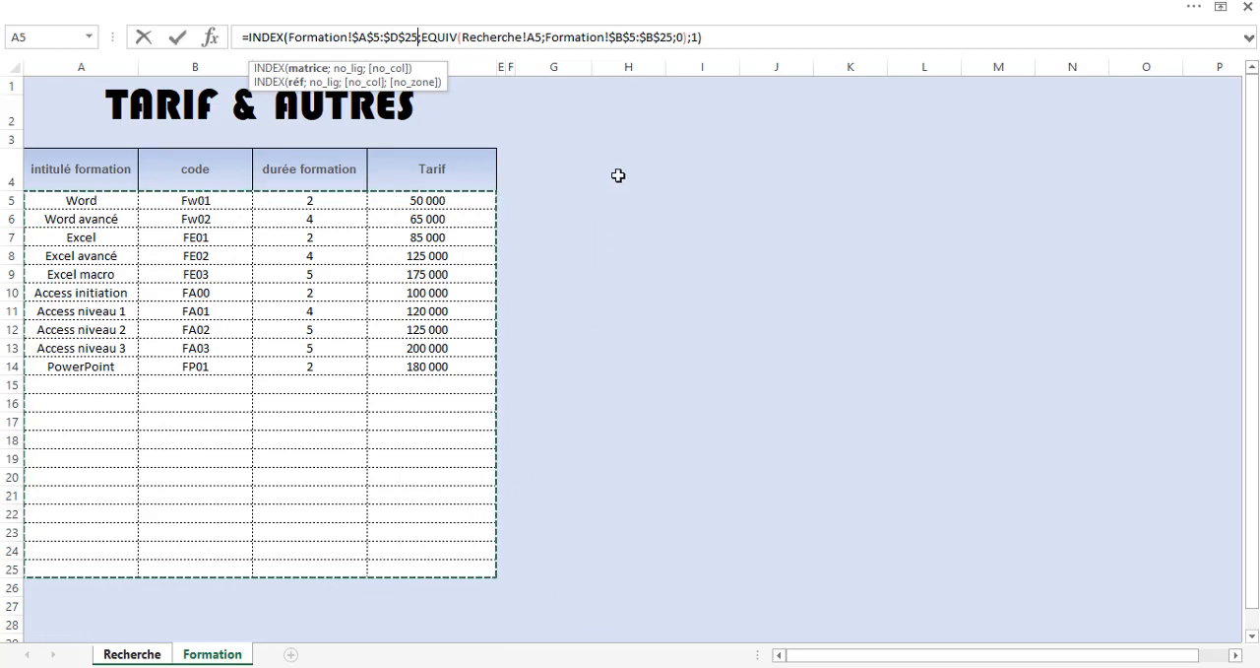
Replace the column number 1 at the end of the D5 formula with a second EQUIV function.
click(699, 37)
text())
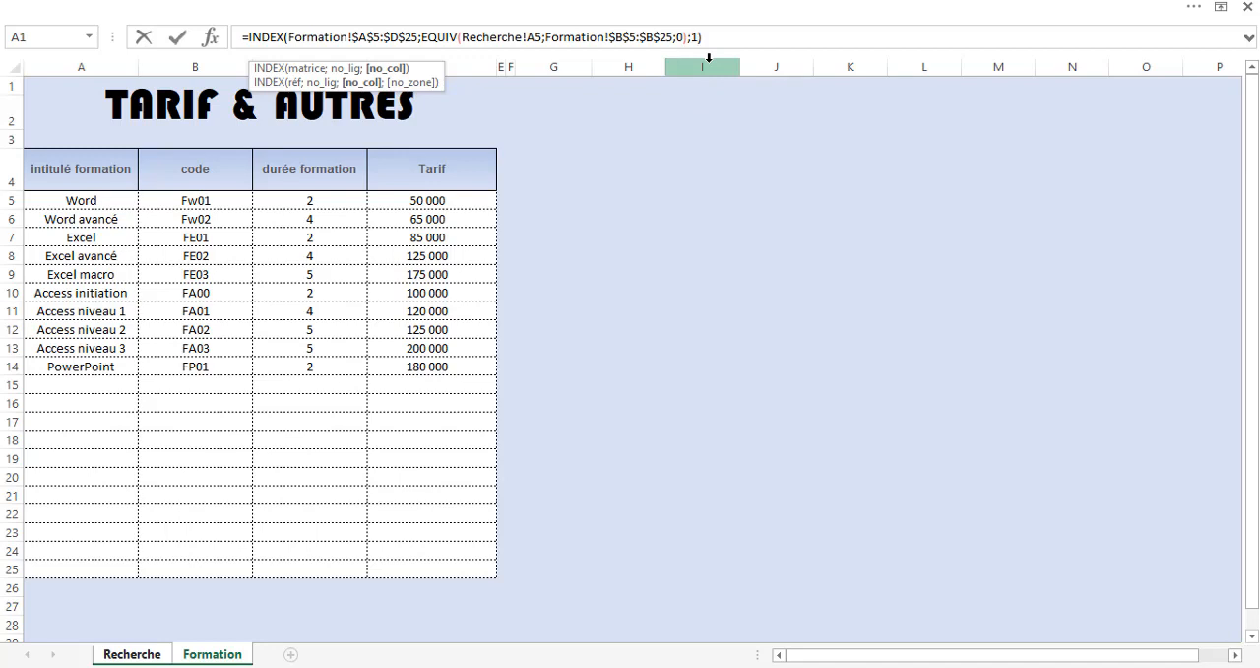
key(Left)
key(BackSpace)
text(equi)
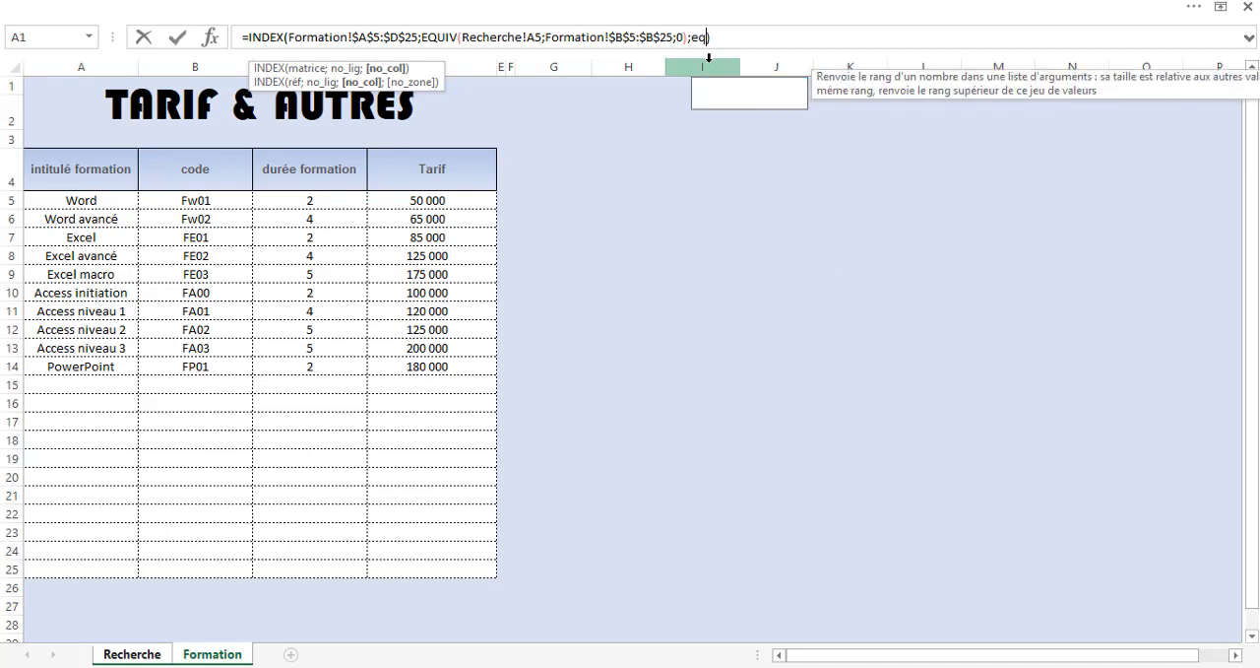
key(Tab)
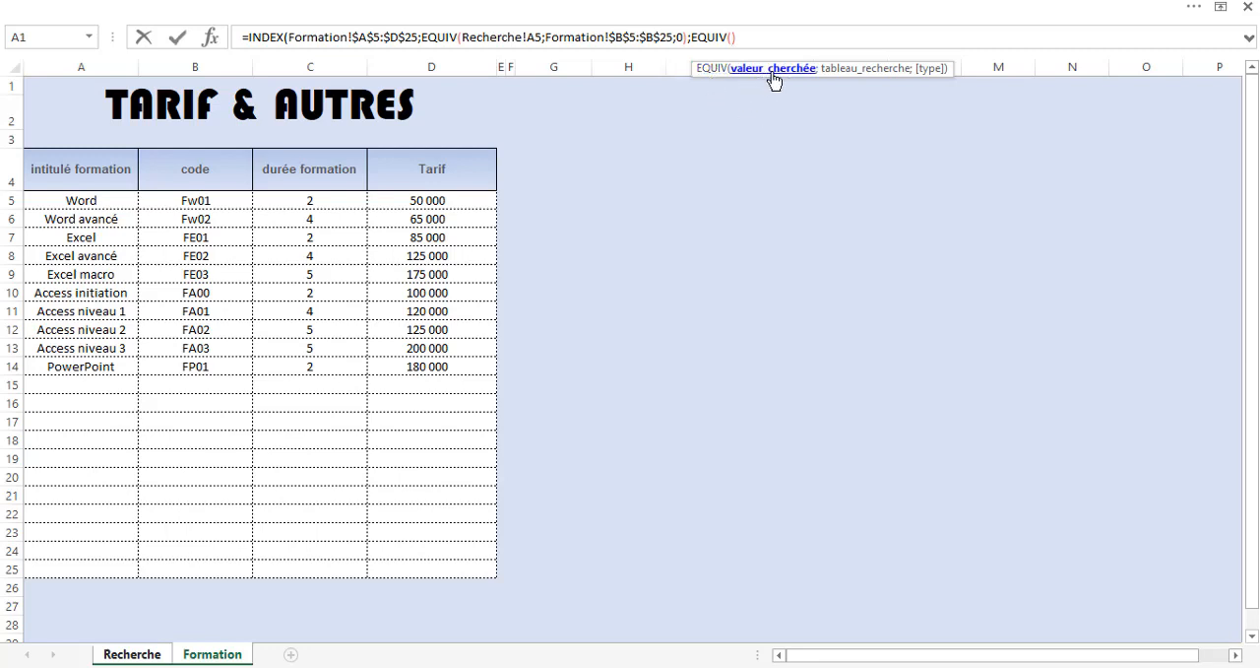
Set the second EQUIV's lookup value to the intitulé formation header on the Recherche sheet, referenced as D$4.
click(141, 657)
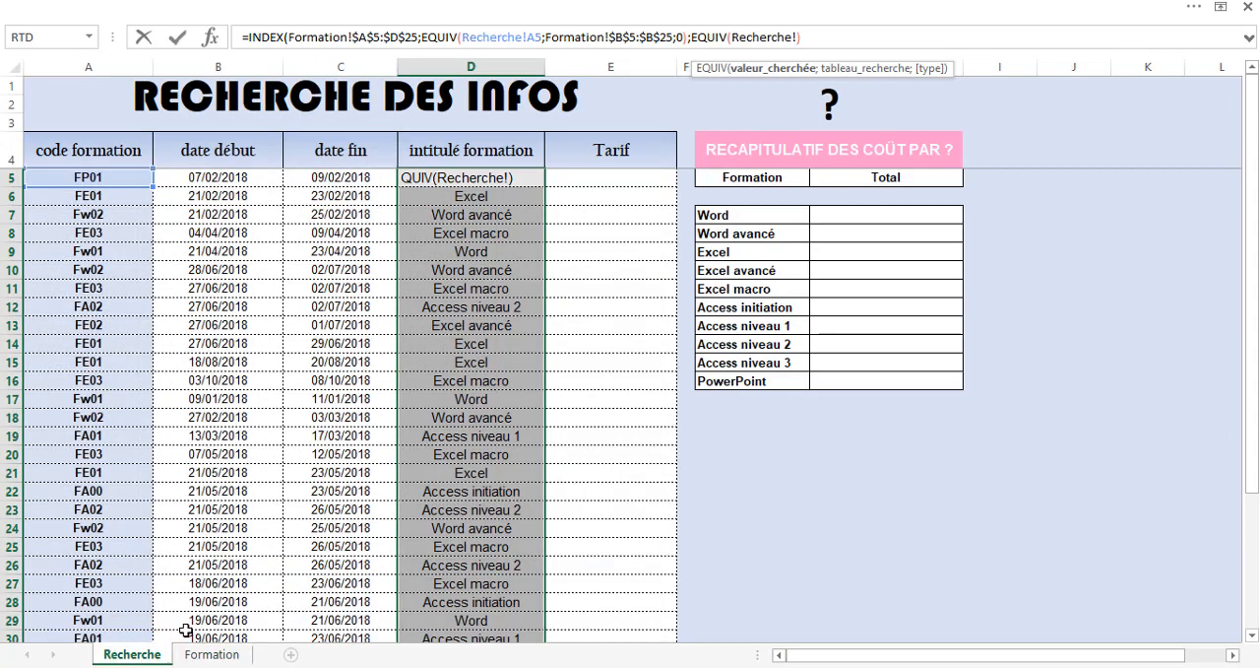
click(478, 149)
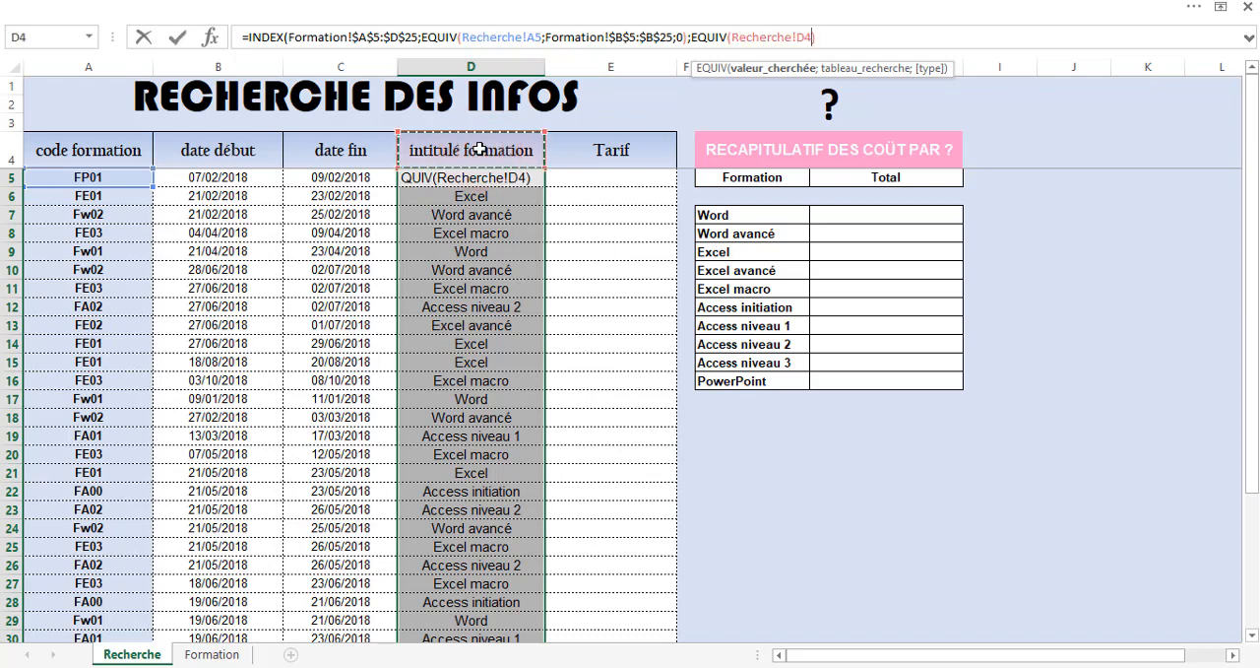
key(F4)
key(F4)
text(;)
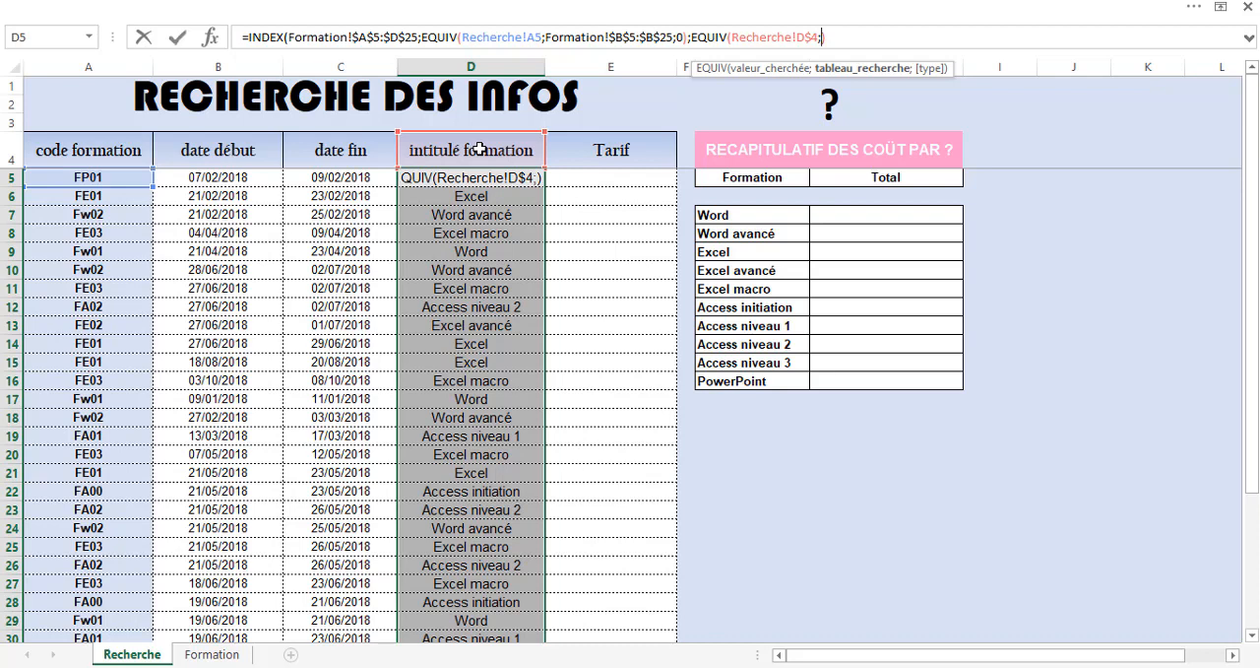
Use the Formation sheet's header row $A$4:$D$4 as the second EQUIV's lookup range, with exact match type 0.
click(212, 654)
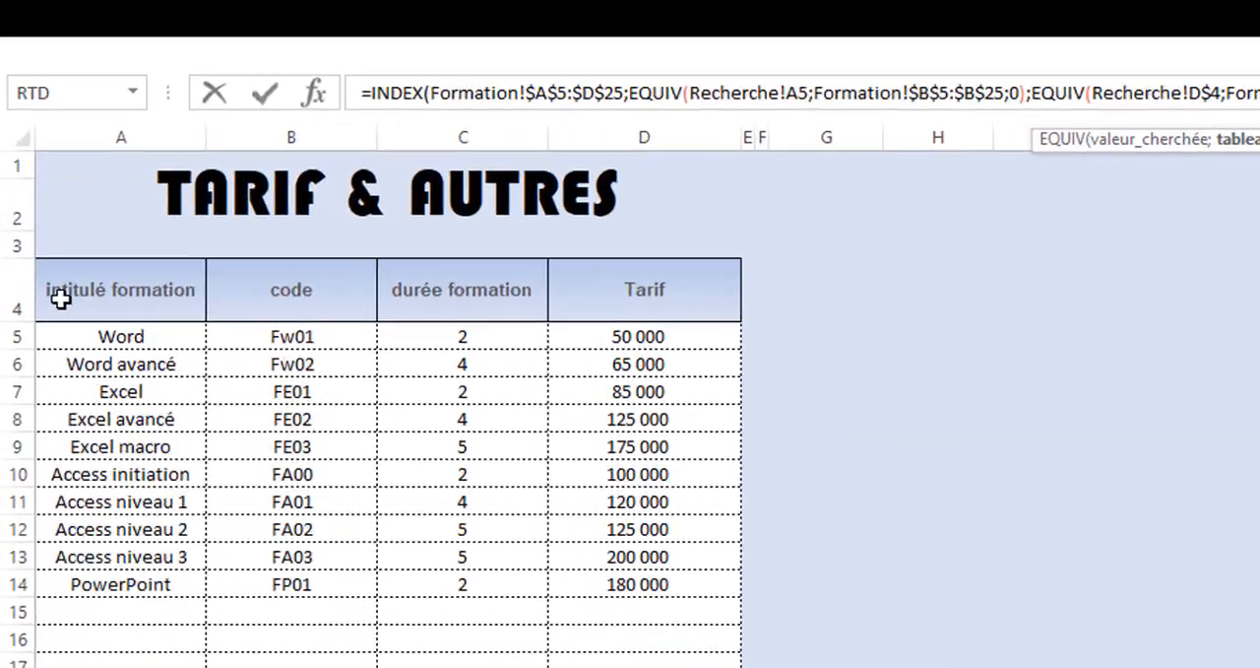
drag(44, 171, 369, 210)
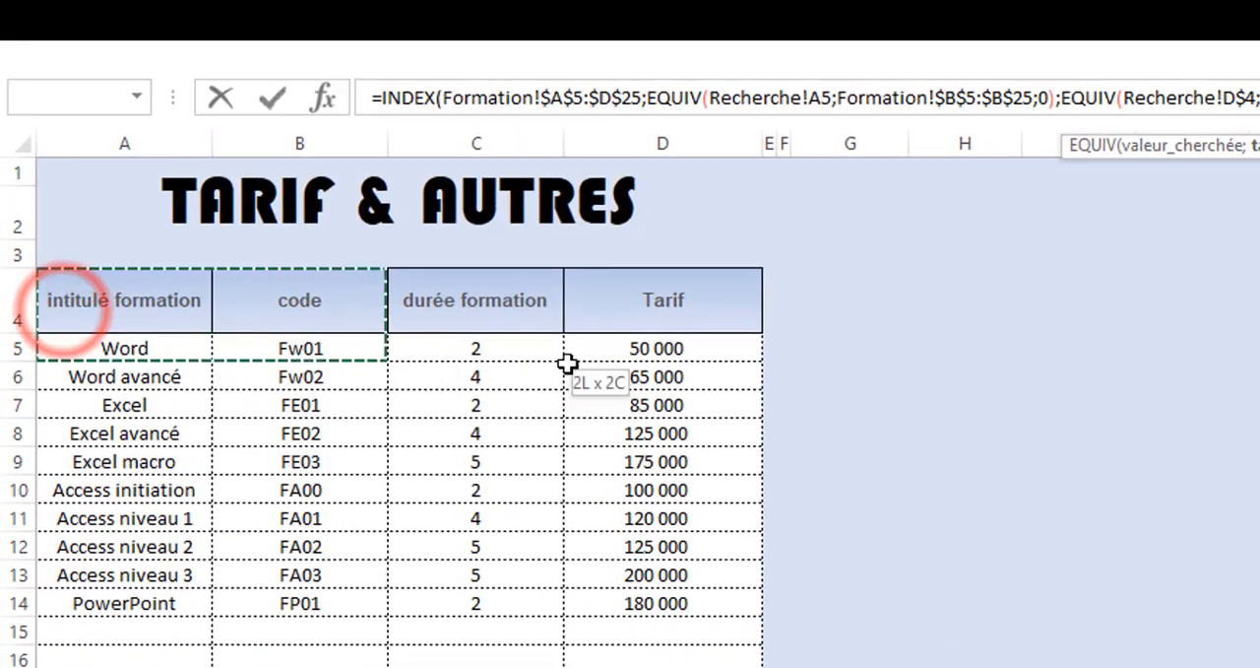
drag(568, 363, 746, 327)
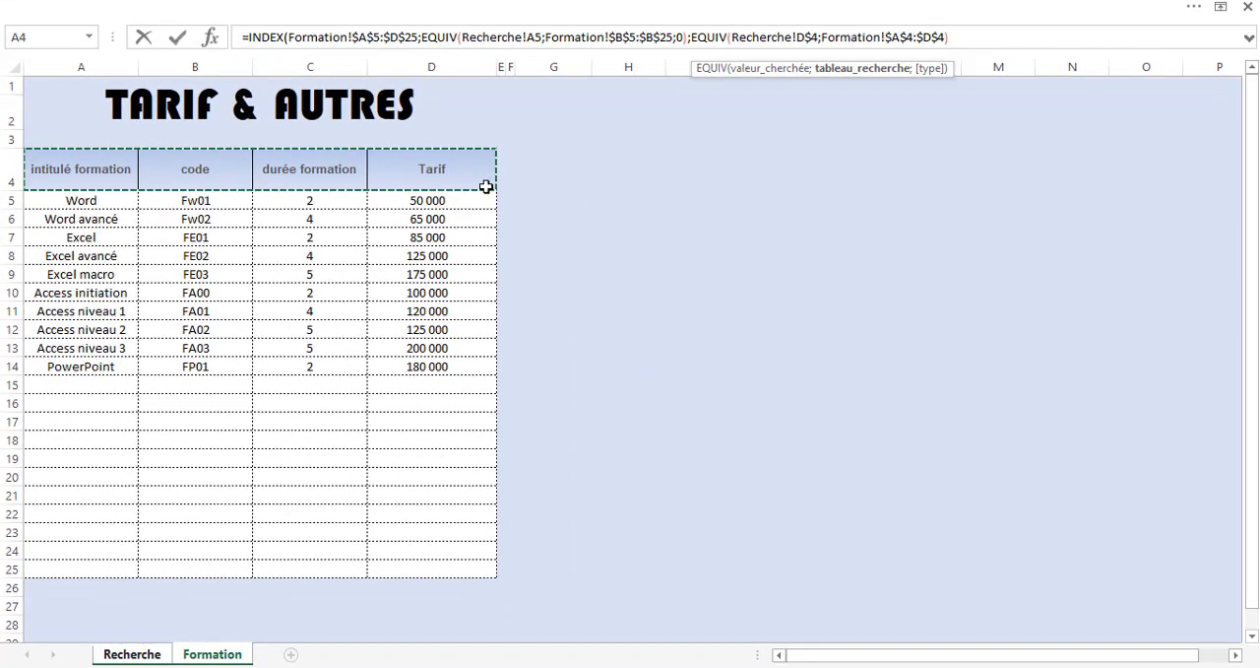
text(;)
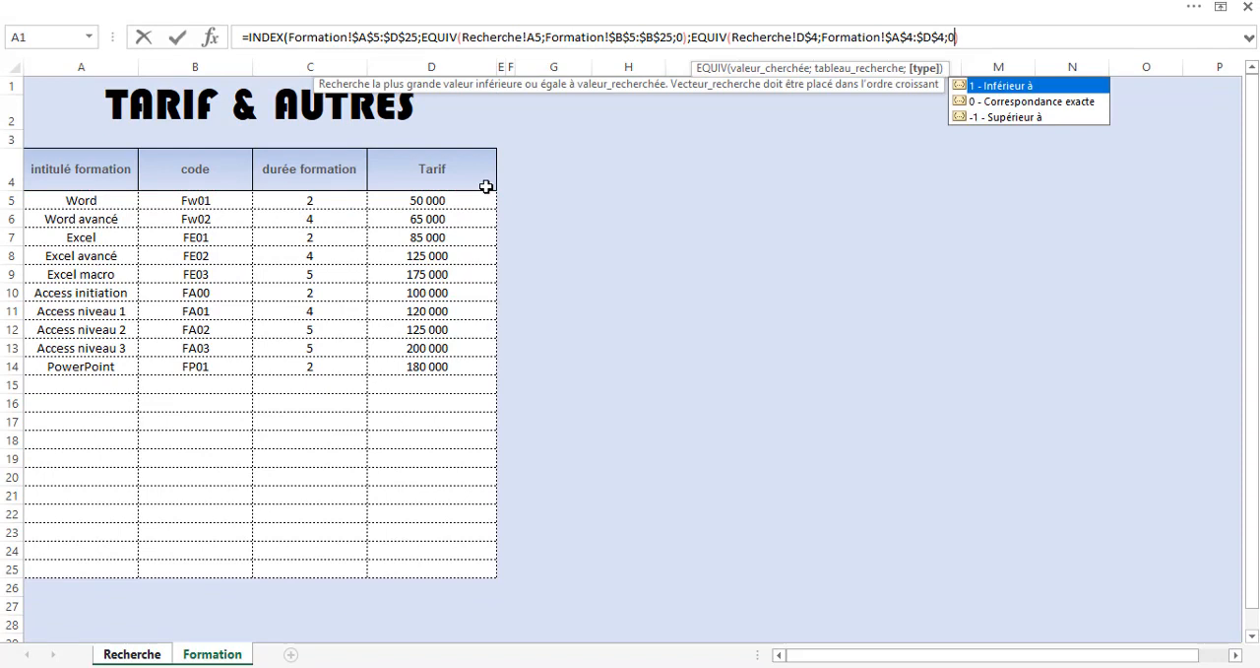
text(0))
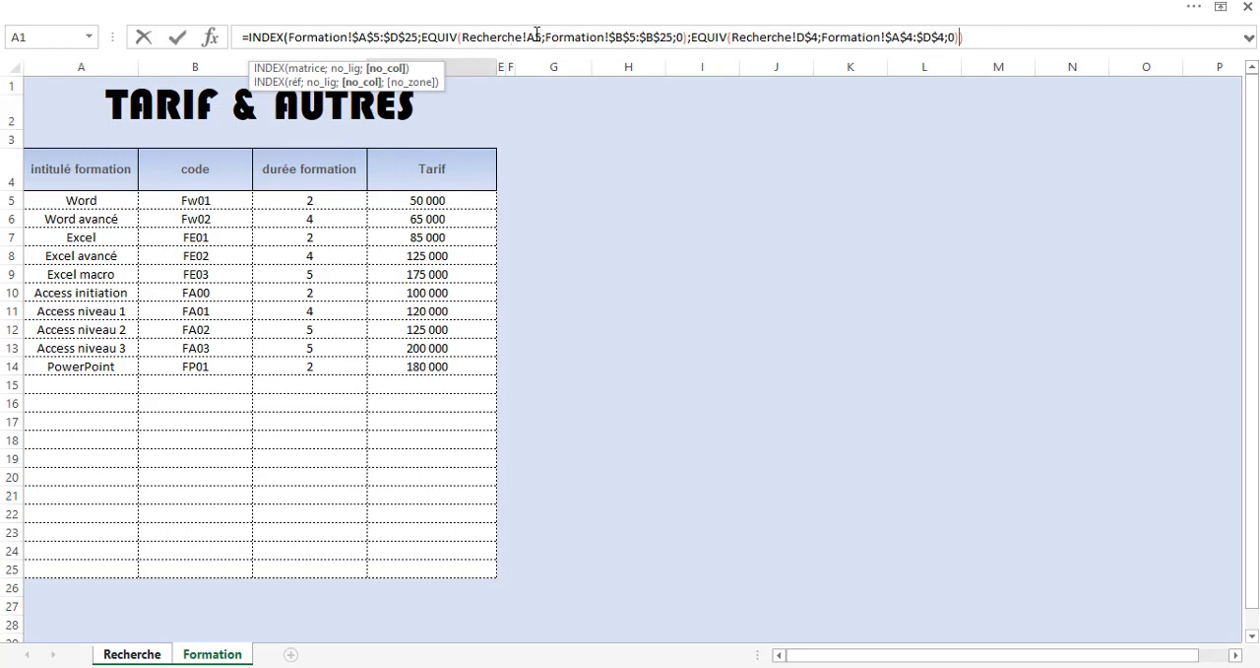
Change the first EQUIV's lookup reference to the mixed reference $A5 and enter the formula in D5.
click(536, 35)
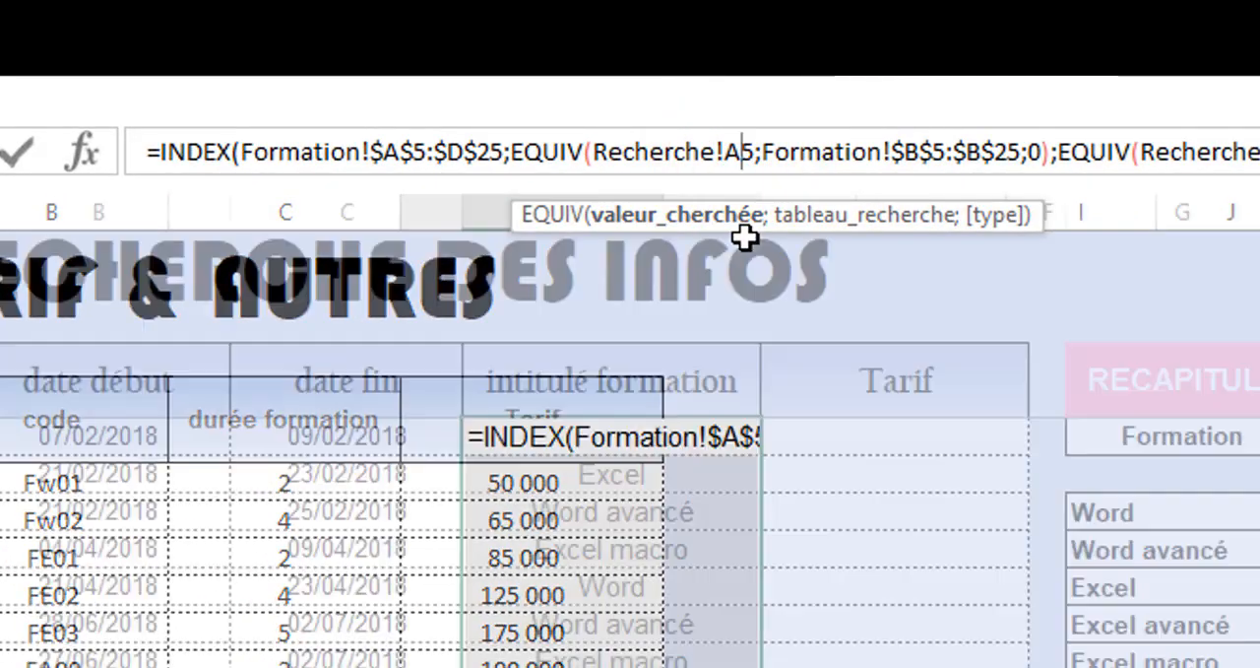
key(F4)
key(F4)
key(F4)
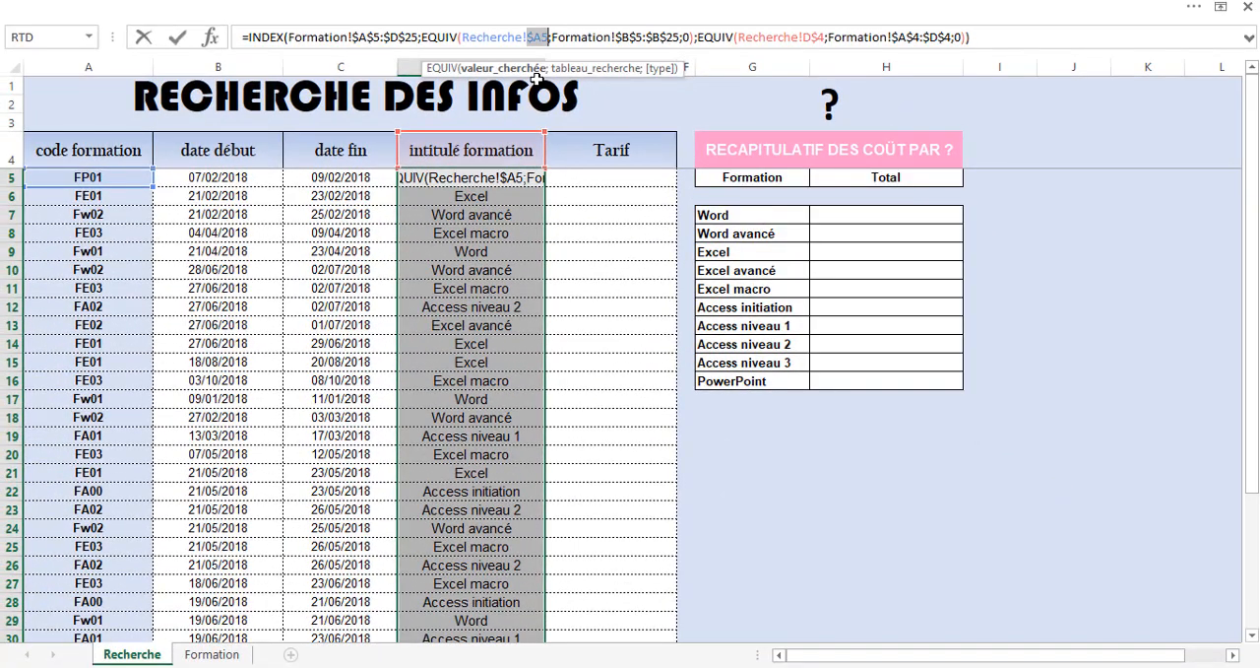
key(Return)
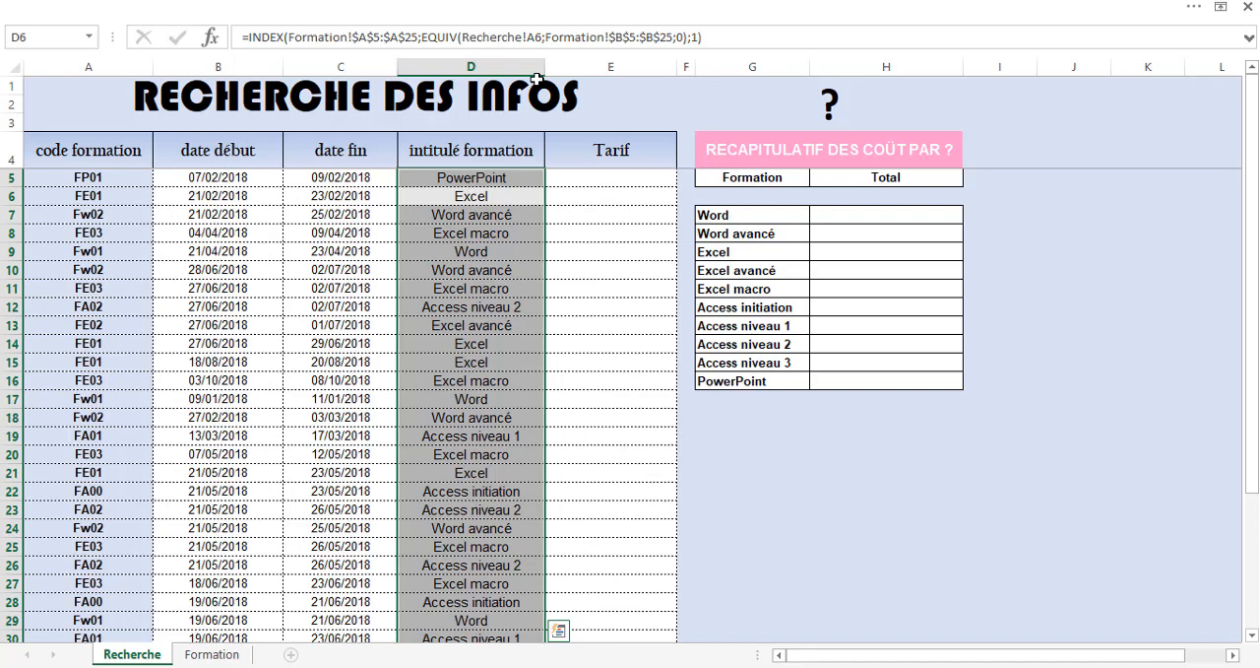
Fill the D5 formula down to row 37, extend it across the Tarif column, and check the formula in E8.
click(507, 179)
double_click(545, 188)
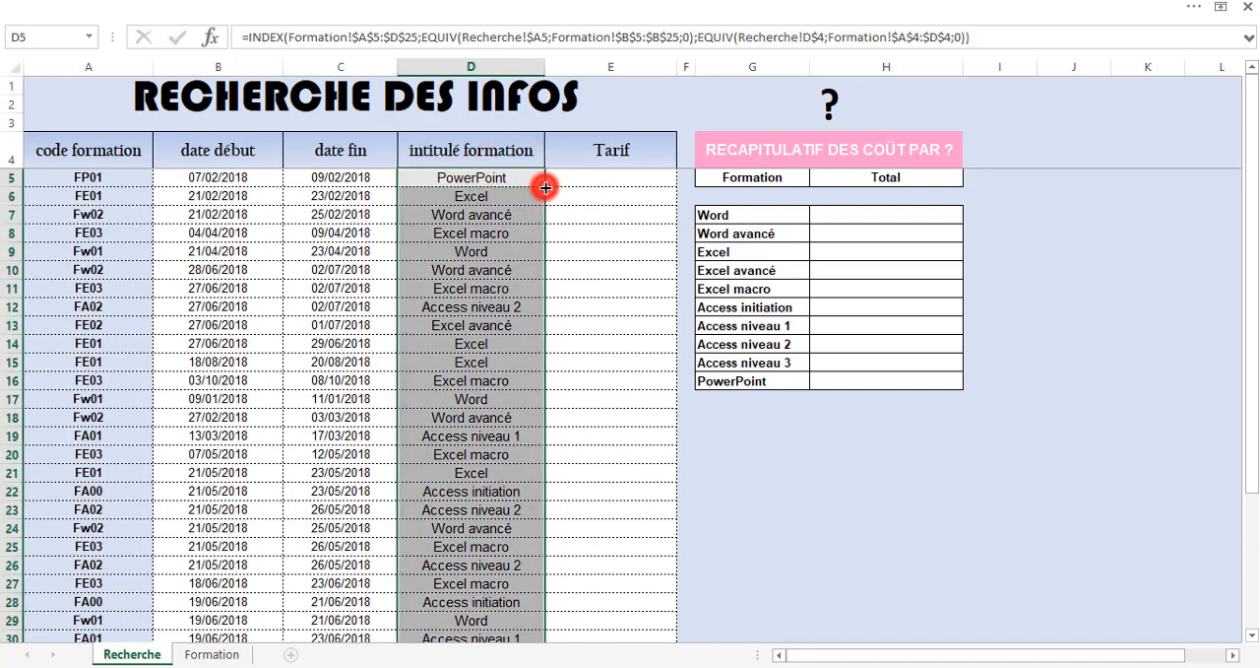
scroll(552, 256, down, 3)
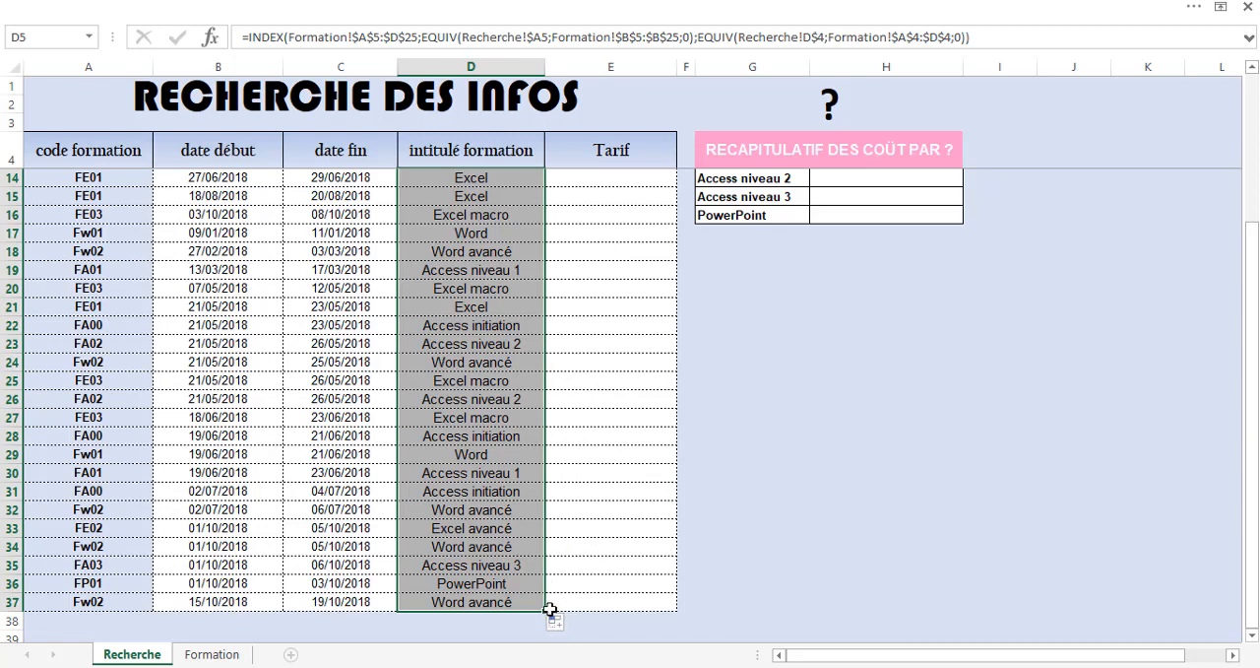
drag(545, 610, 644, 616)
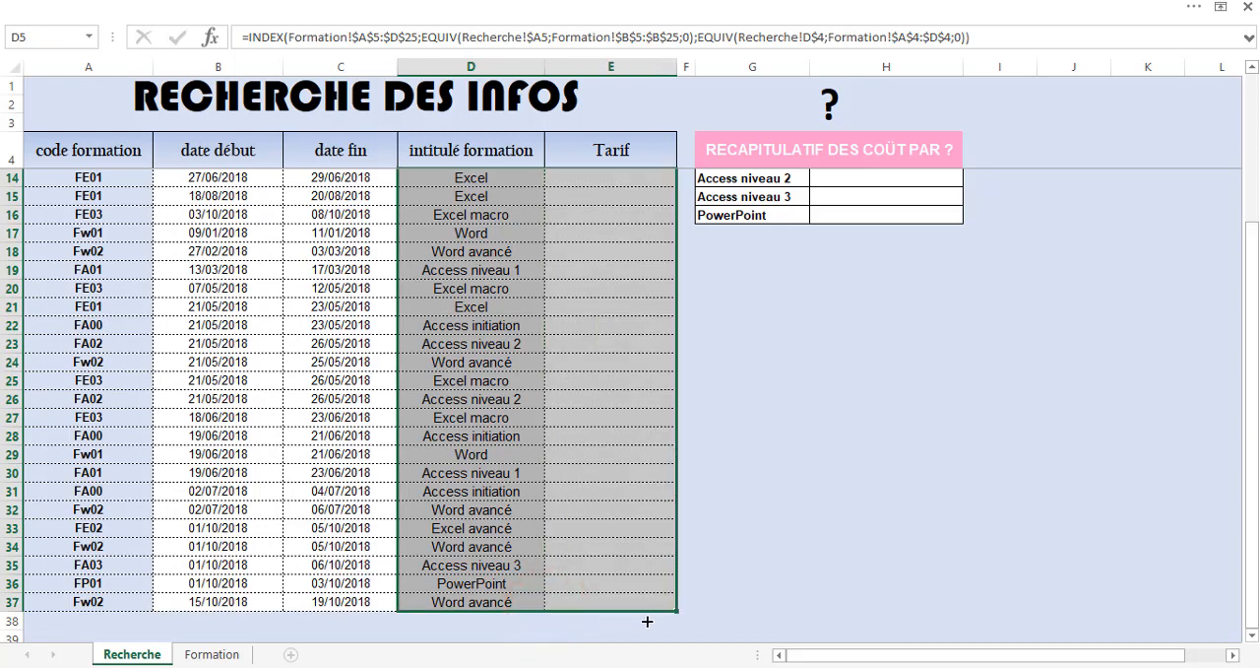
scroll(640, 479, up, 3)
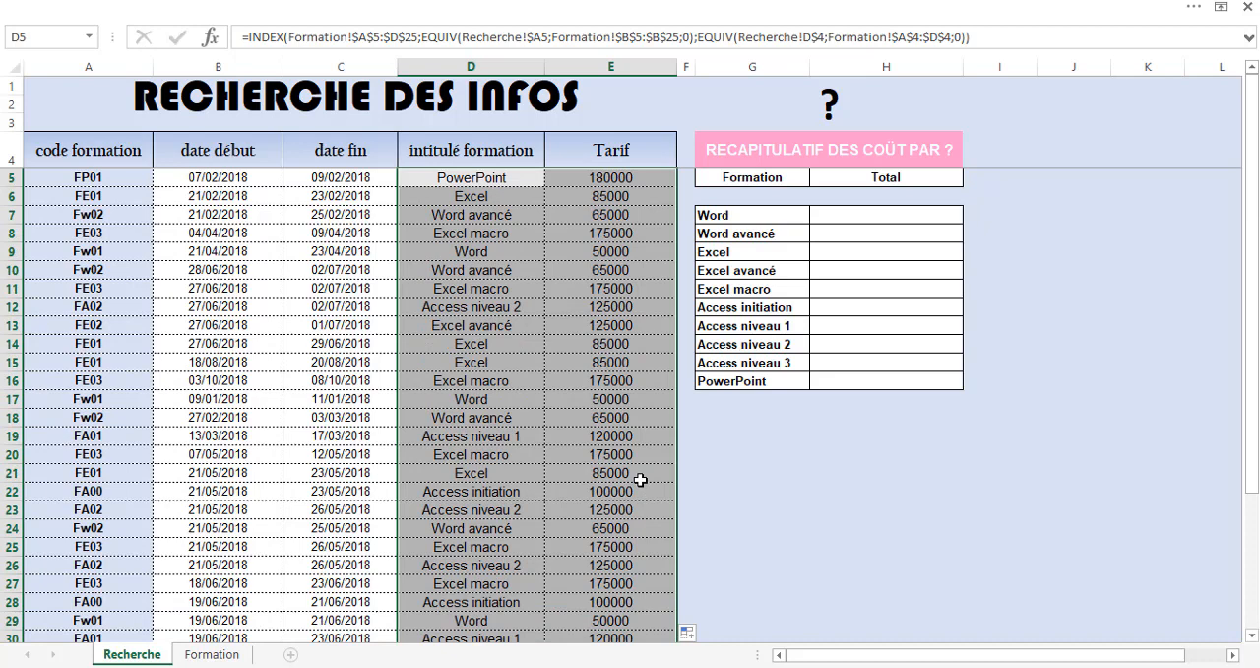
click(607, 230)
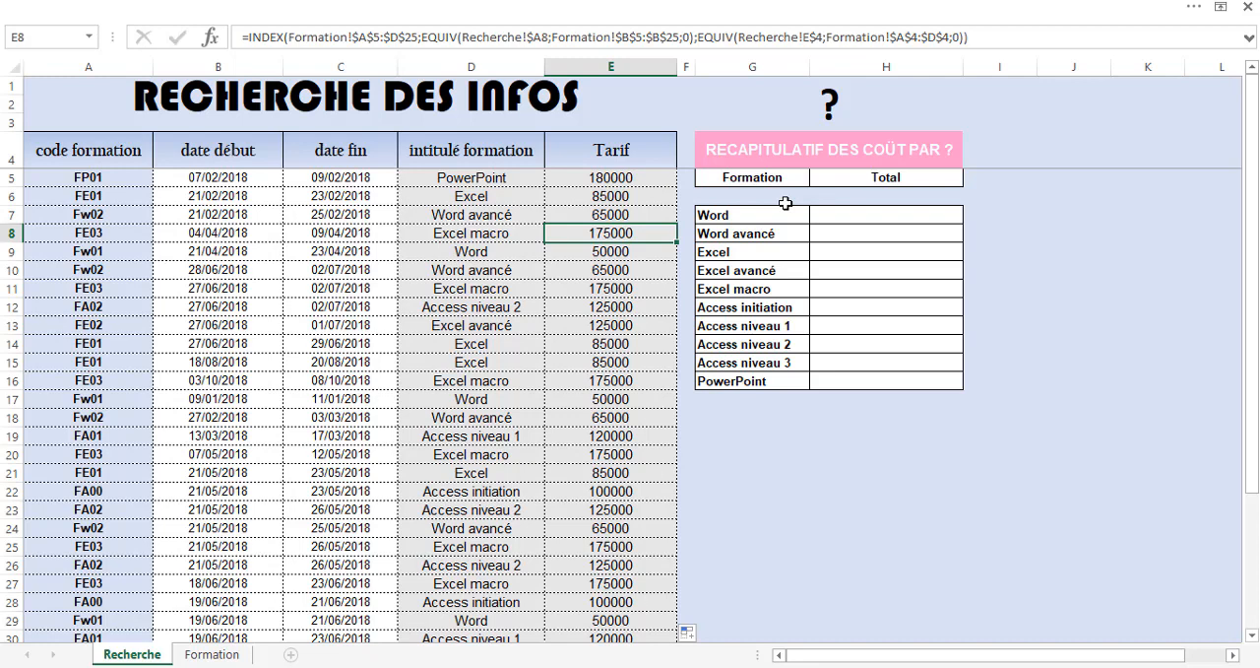
Begin a SOMME.SI formula in Word's Total cell H7 with the absolute intitulé formation range $D$5:$D$37.
click(873, 217)
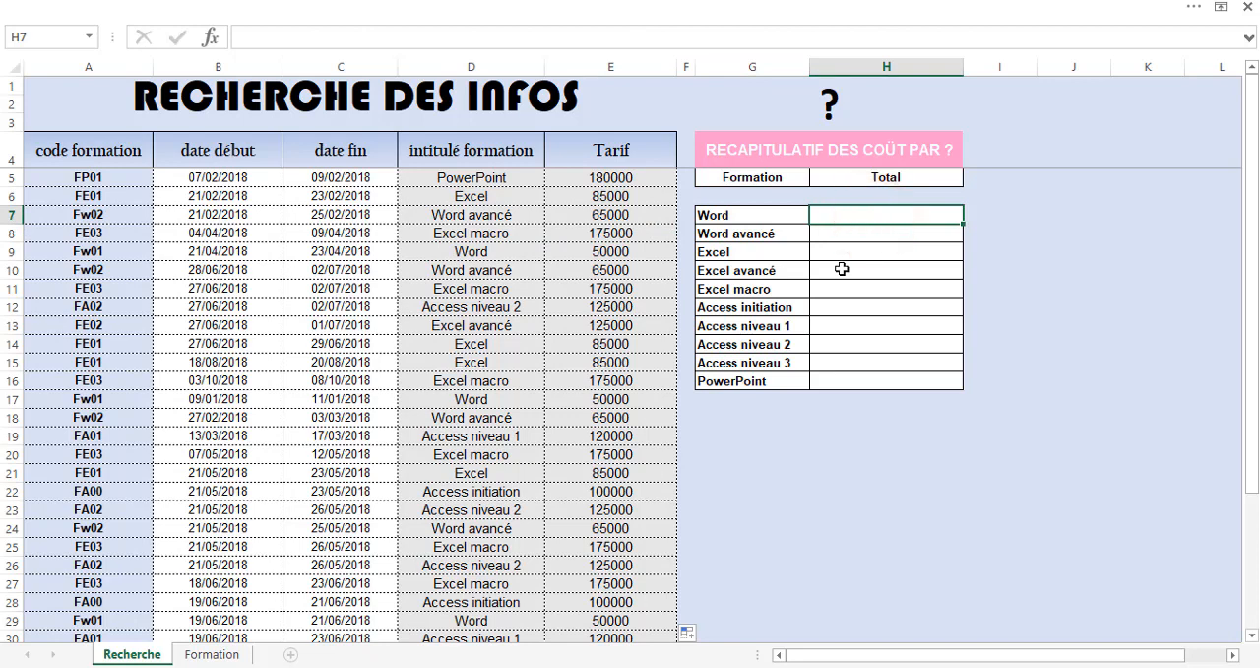
text(=)
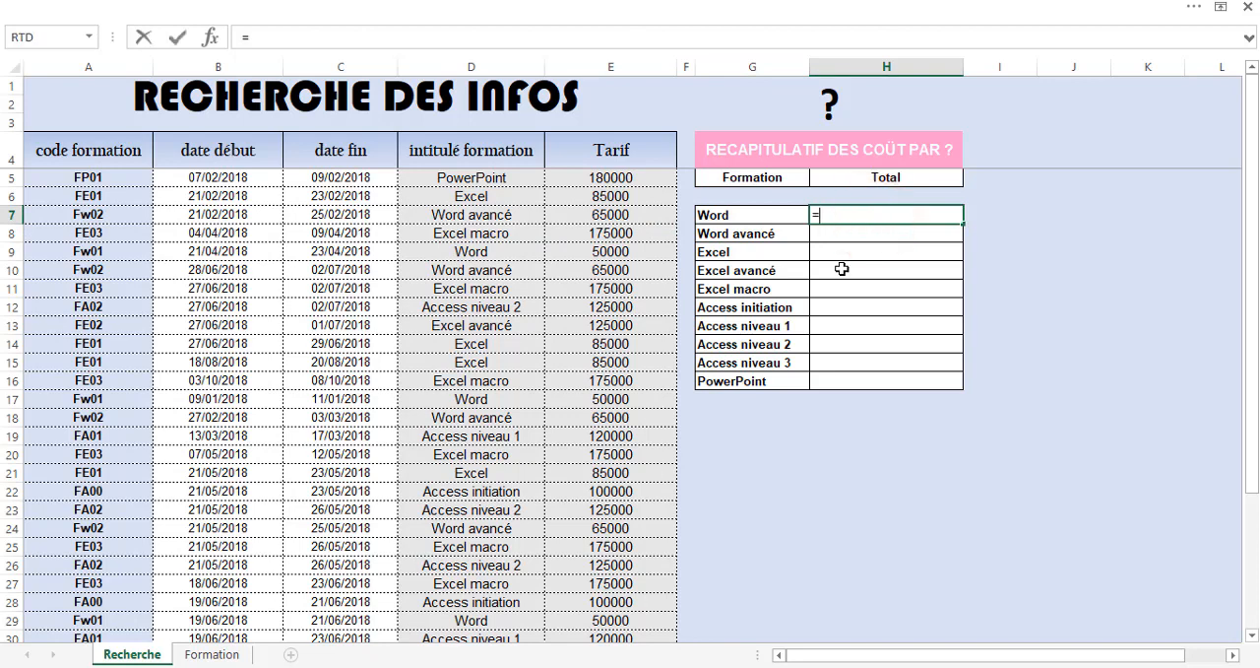
text(som)
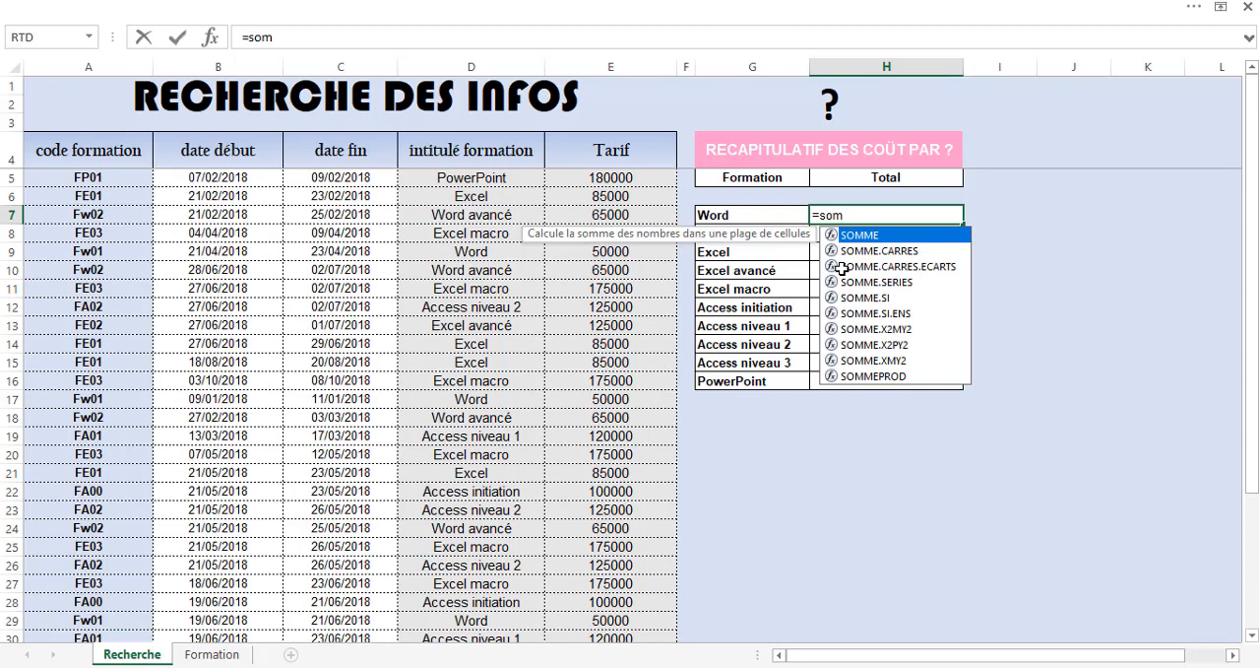
key(Down)
key(Down)
key(Down)
key(Down)
key(Tab)
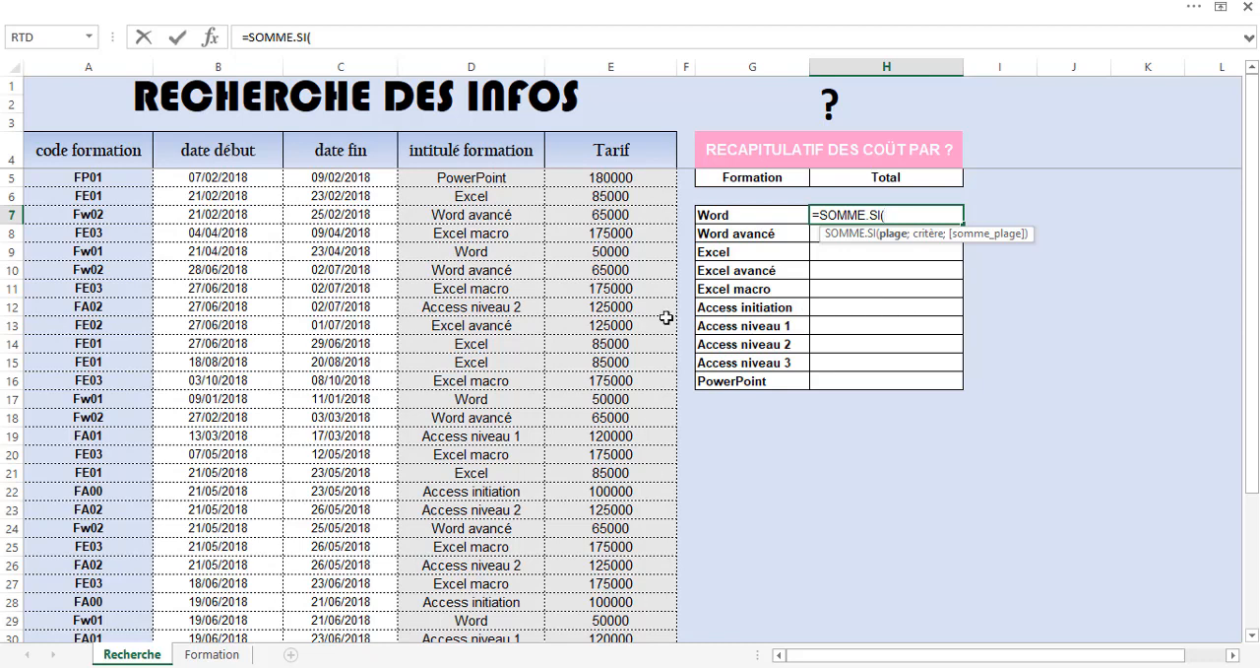
click(438, 175)
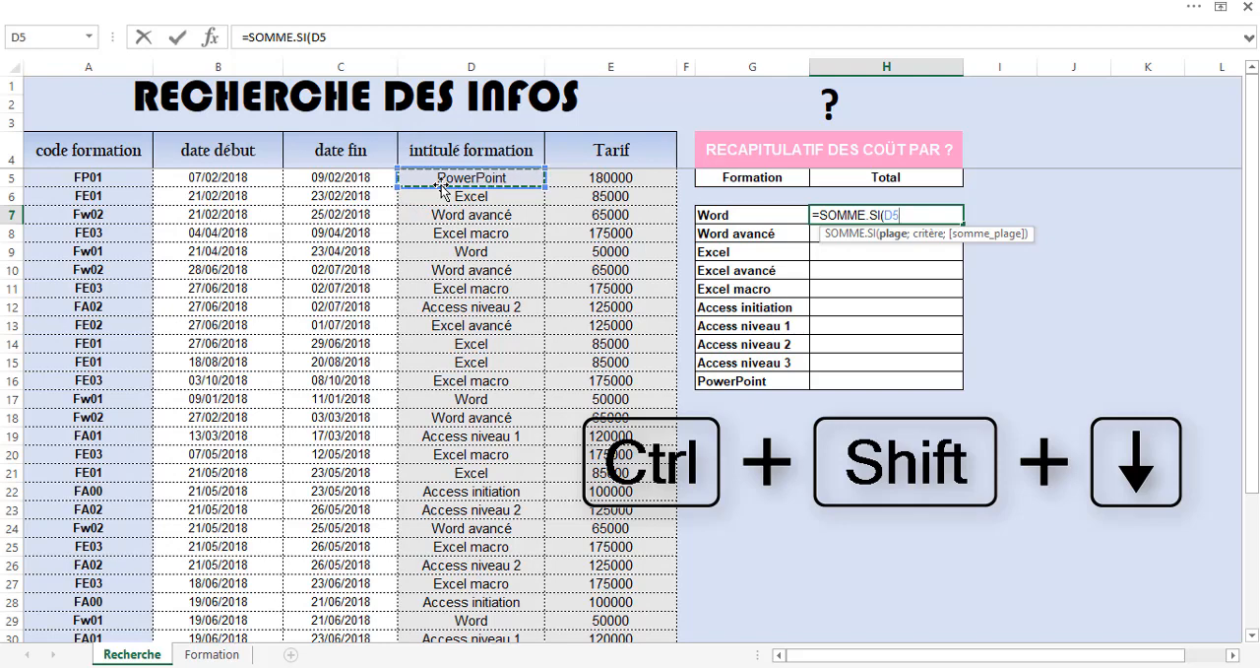
key(ctrl+shift+Down)
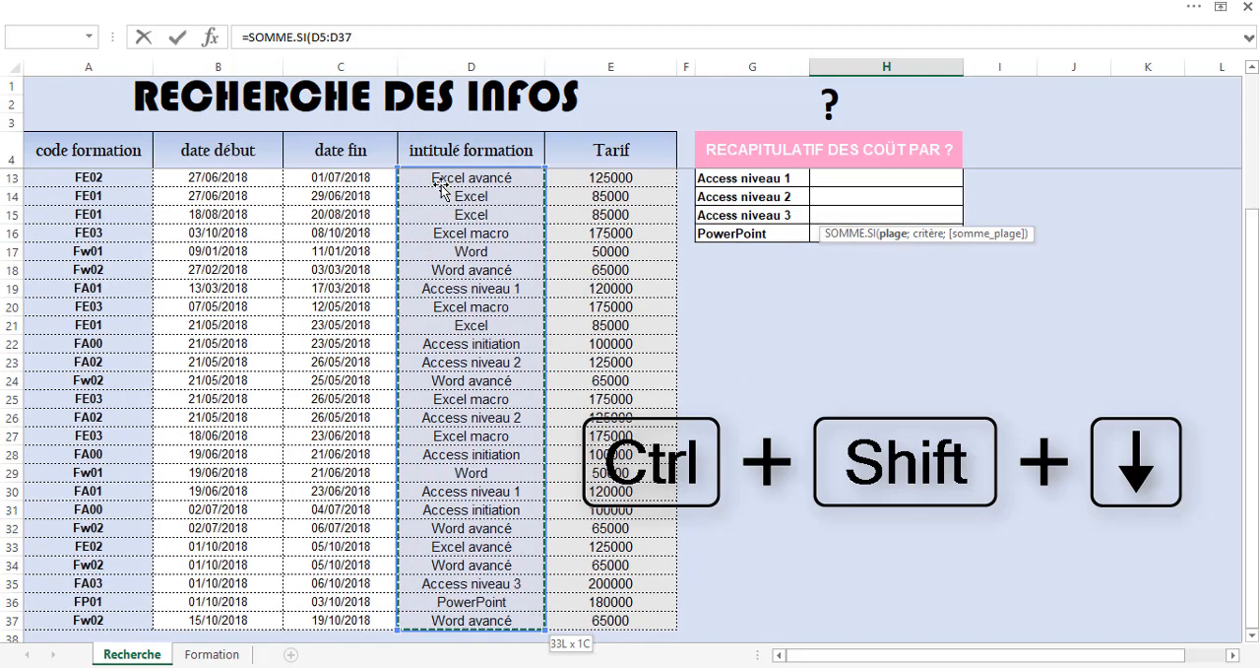
key(F4)
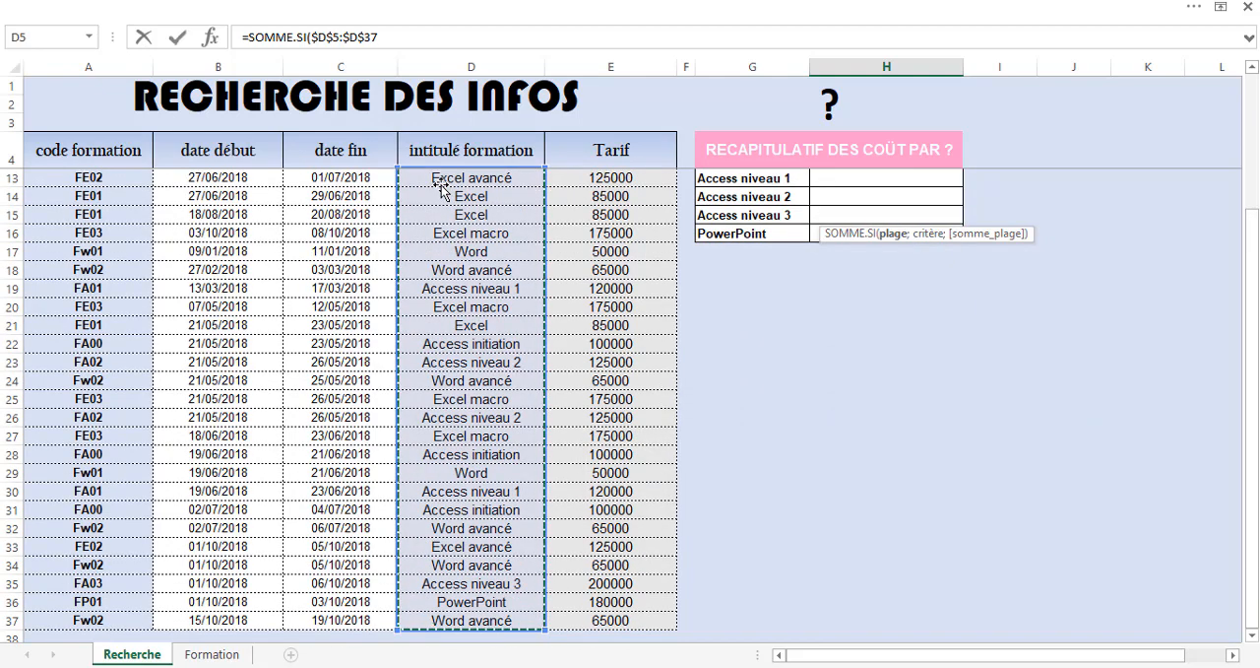
scroll(440, 187, up, 3)
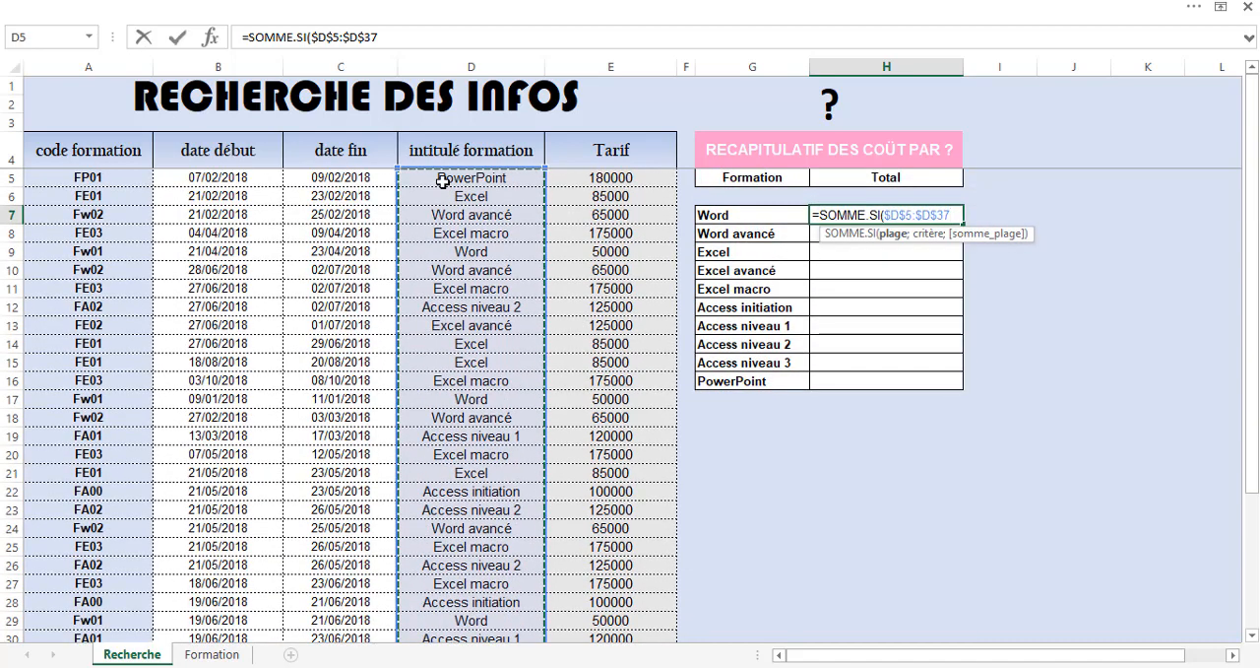
text(;)
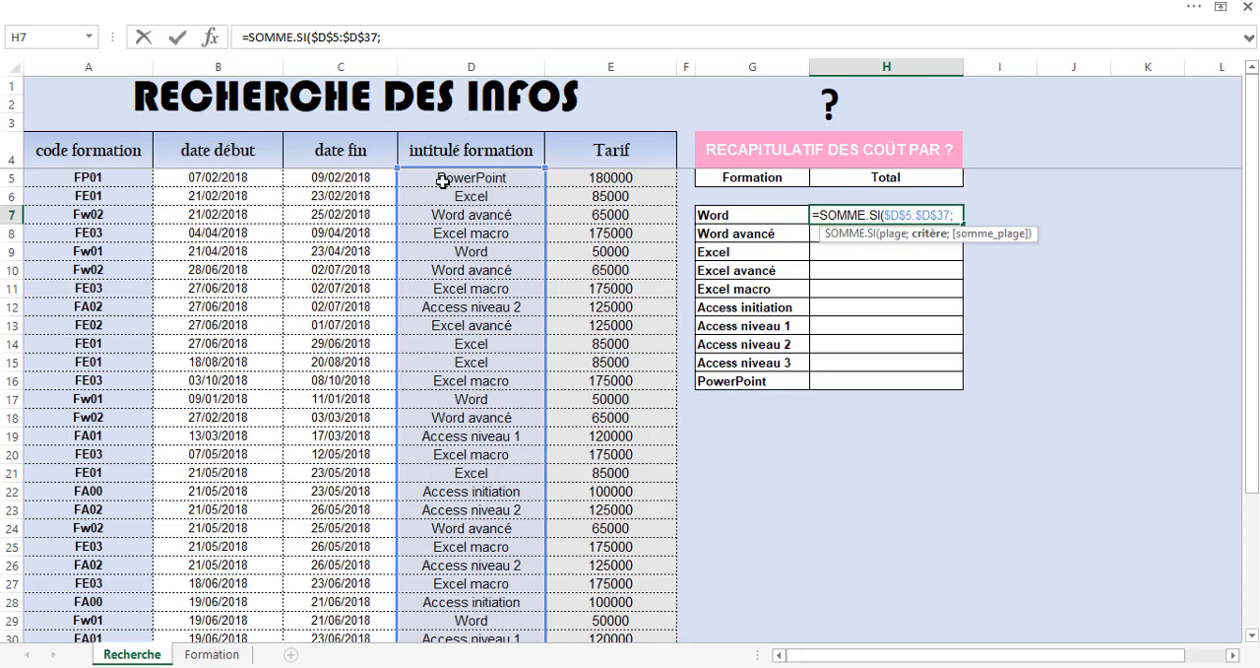
Complete the SOMME.SI formula with criterion G7 and the absolute Tarif sum range $E$5:$E$37, and enter it.
click(739, 217)
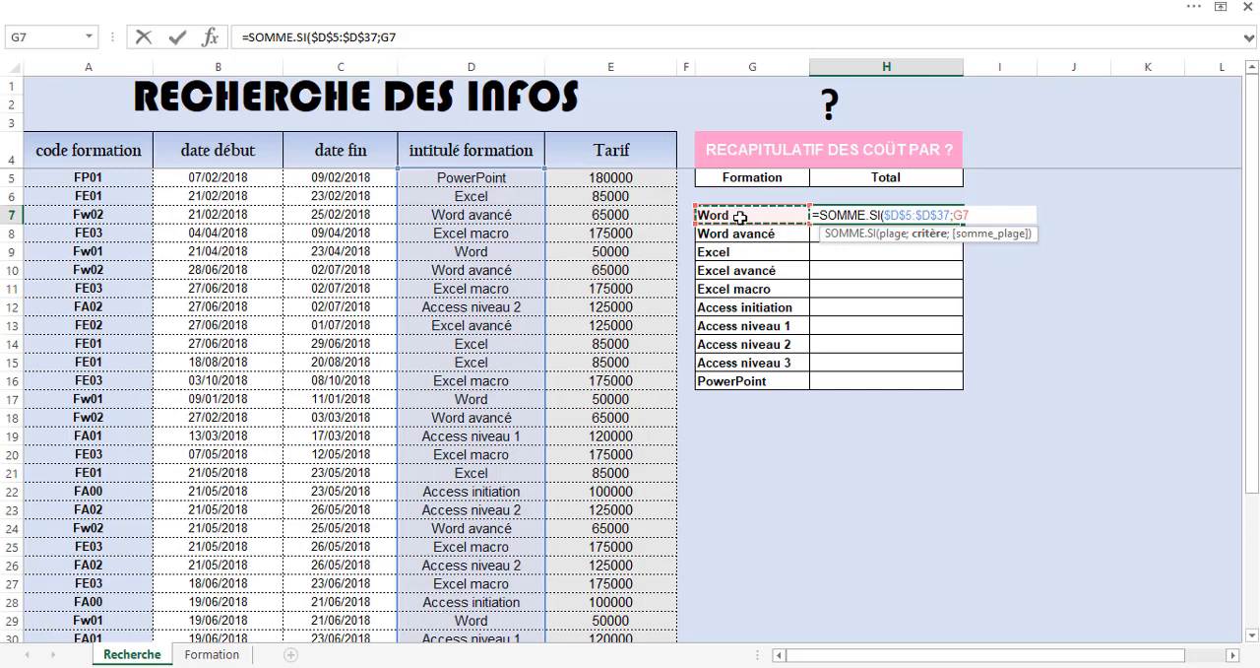
text(;)
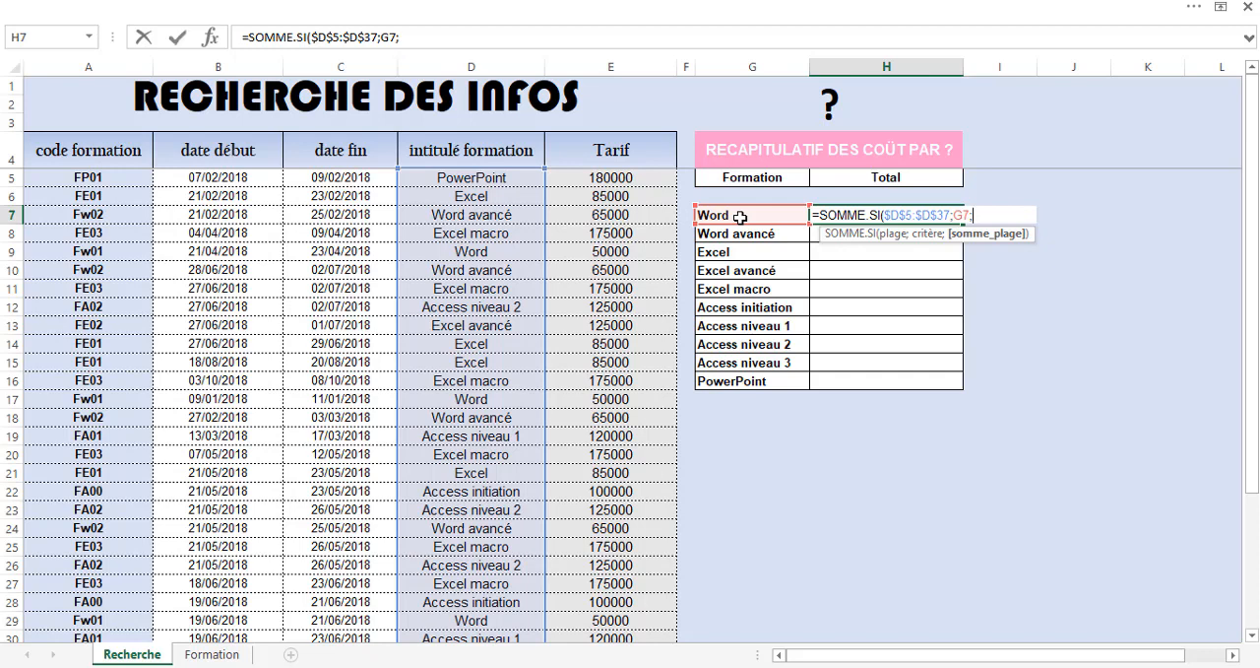
click(631, 177)
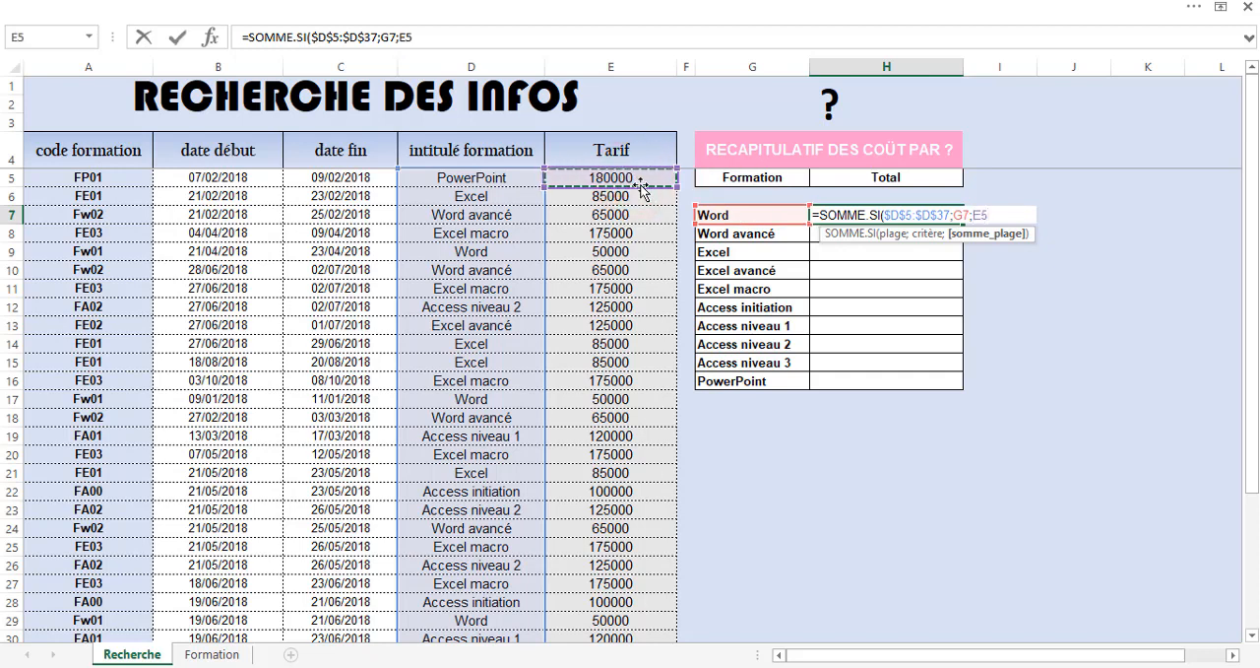
key(ctrl+shift+Down)
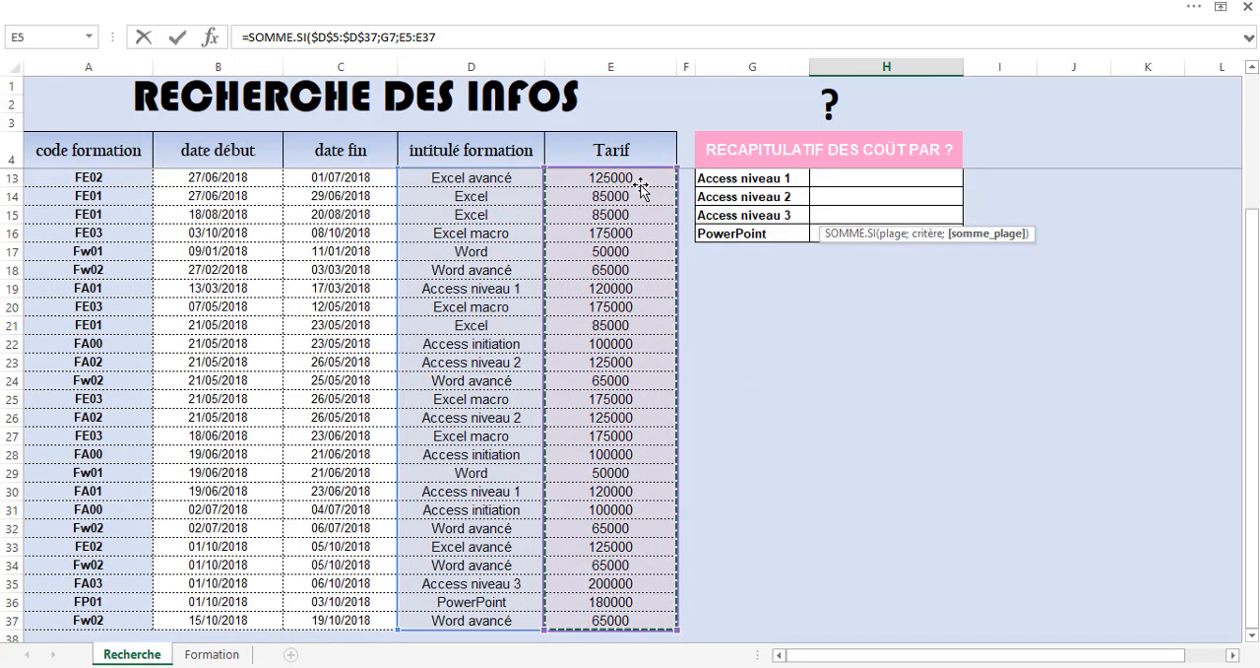
key(F4)
text())
key(Return)
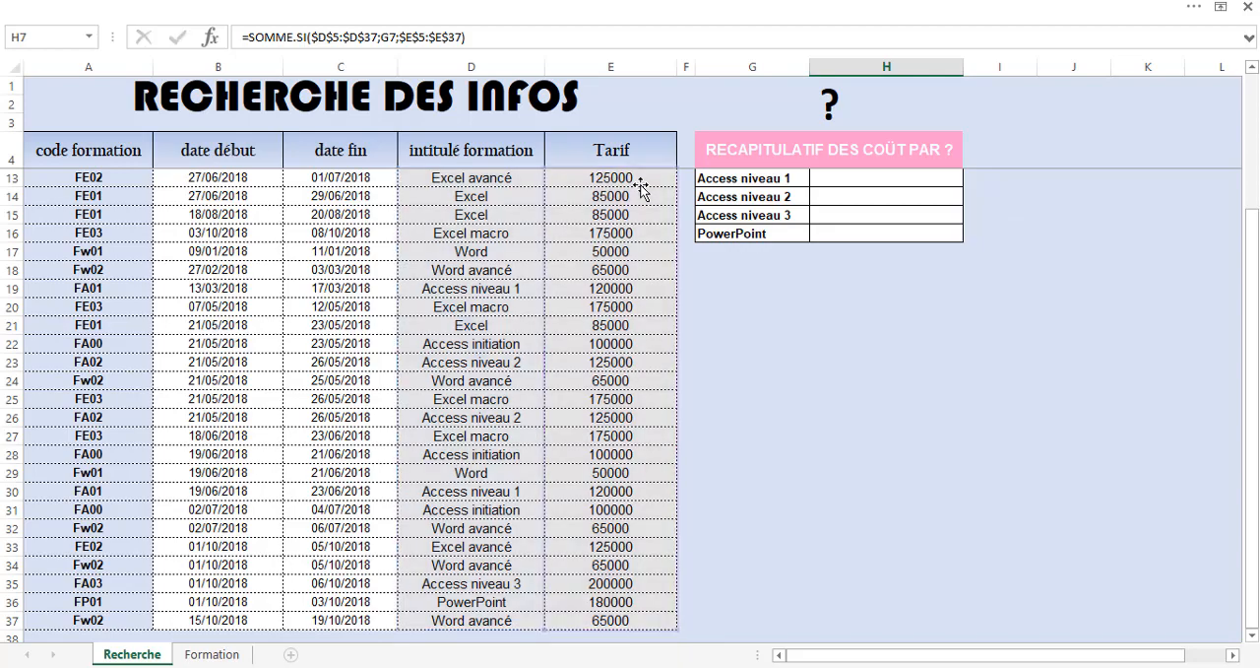
Fill the H7 total formula down the cost summary table through the PowerPoint row.
scroll(804, 158, up, 1)
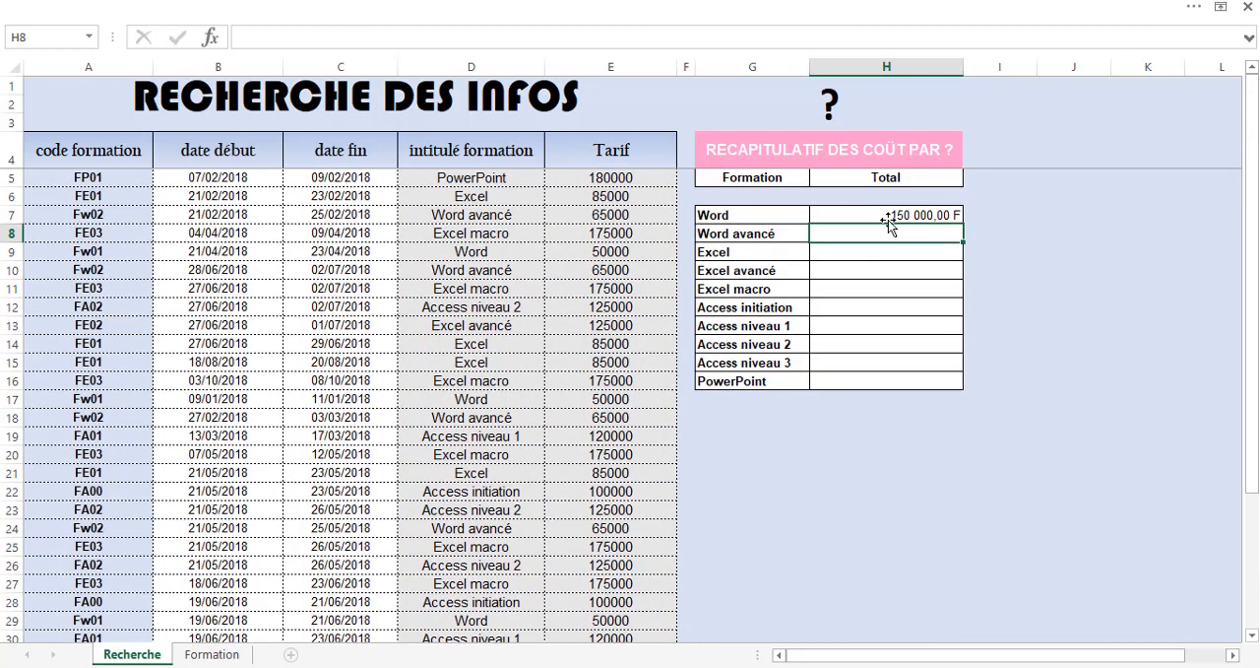
click(887, 218)
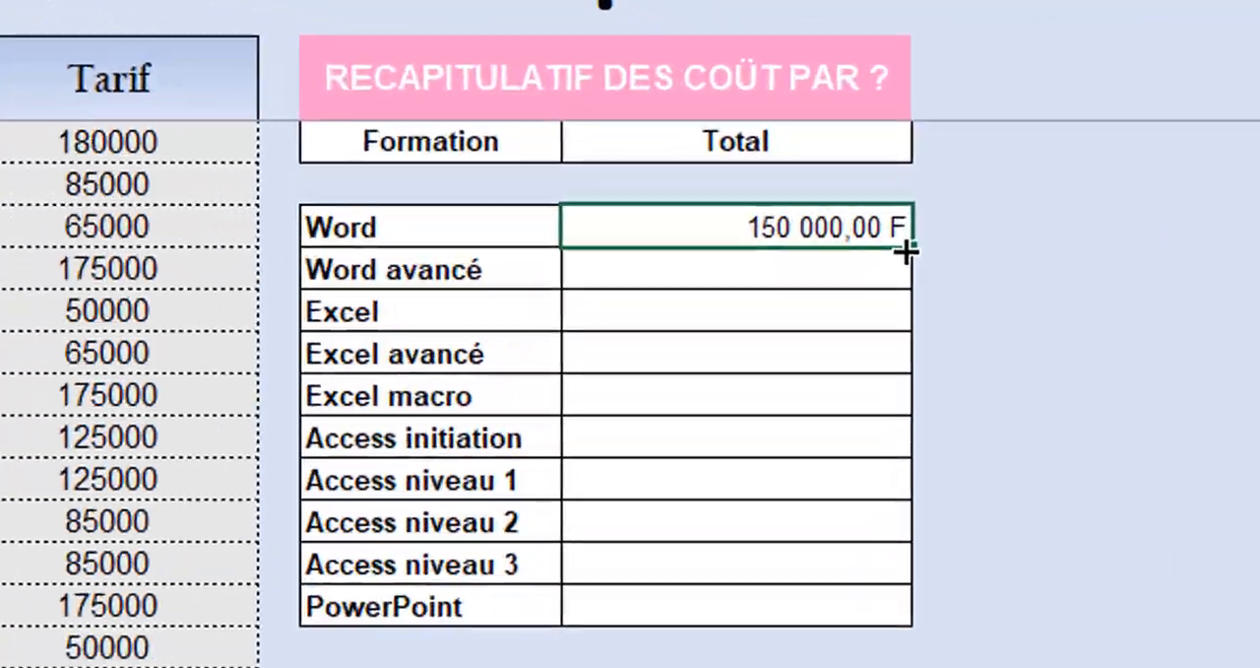
double_click(908, 250)
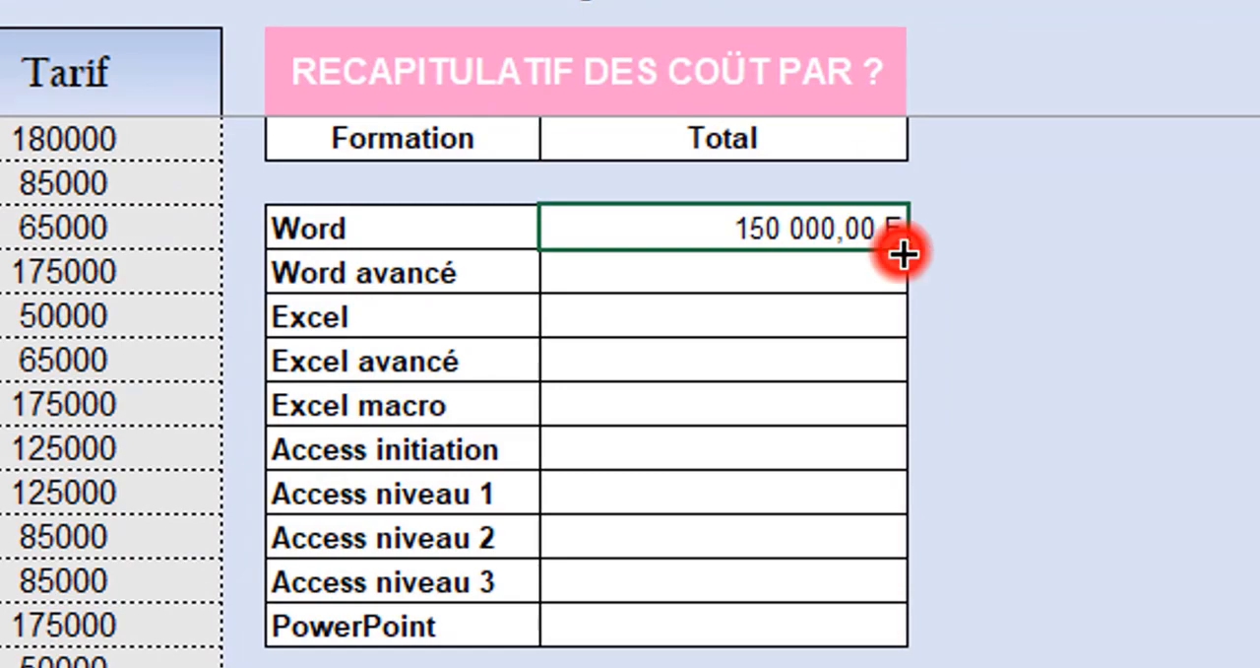
click(658, 522)
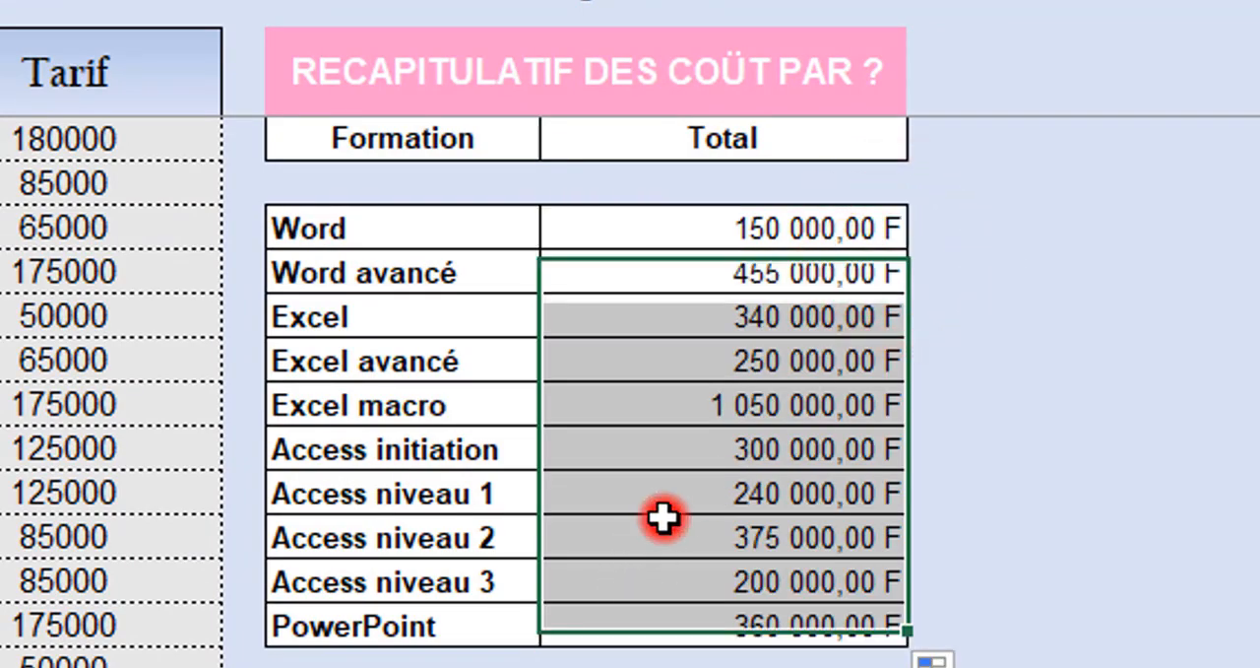